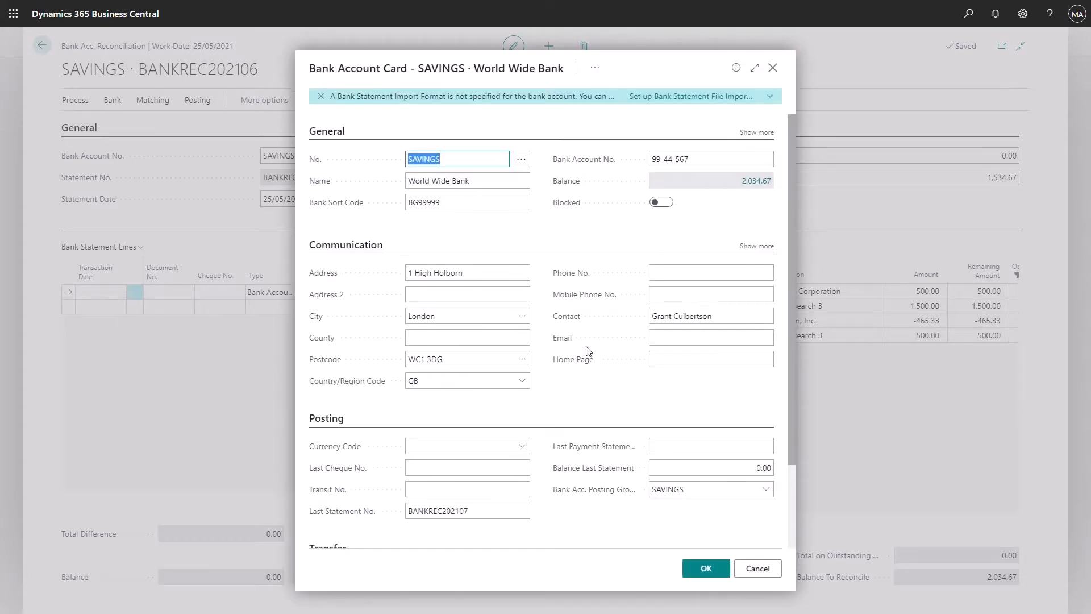
# Step: Start the bank statement file setup for the SAVINGS account and upload a bank statement file for format detection
pyautogui.click(675, 97)
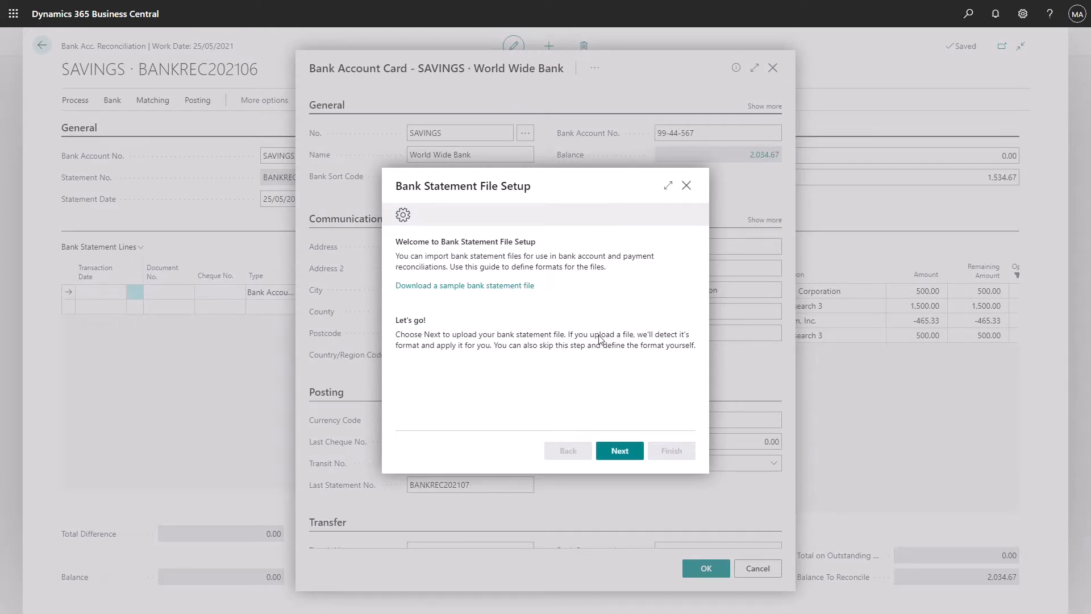
pyautogui.click(619, 452)
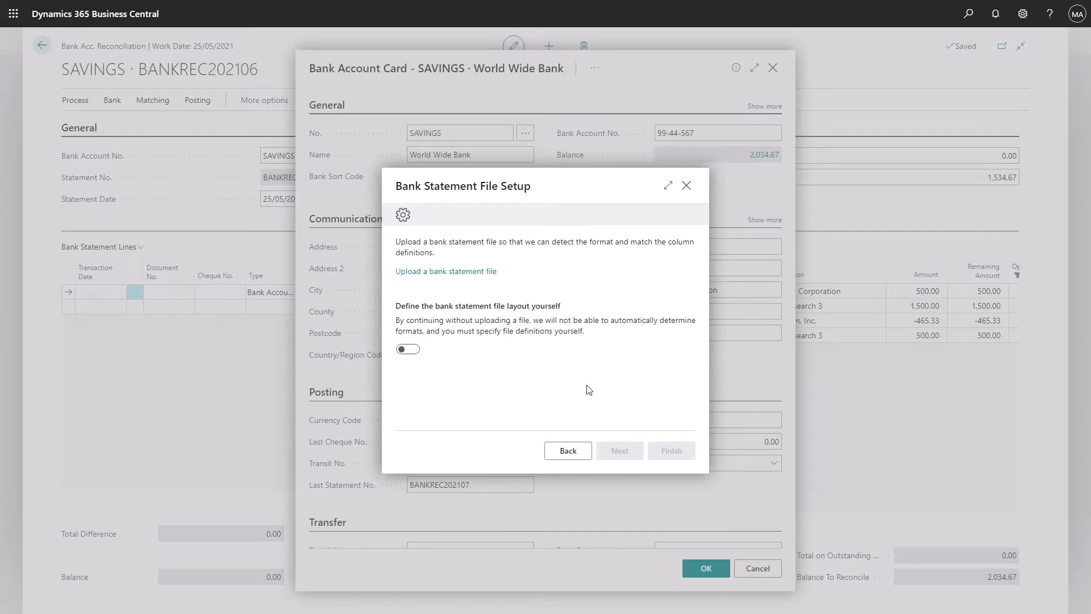
pyautogui.click(426, 272)
pyautogui.click(569, 341)
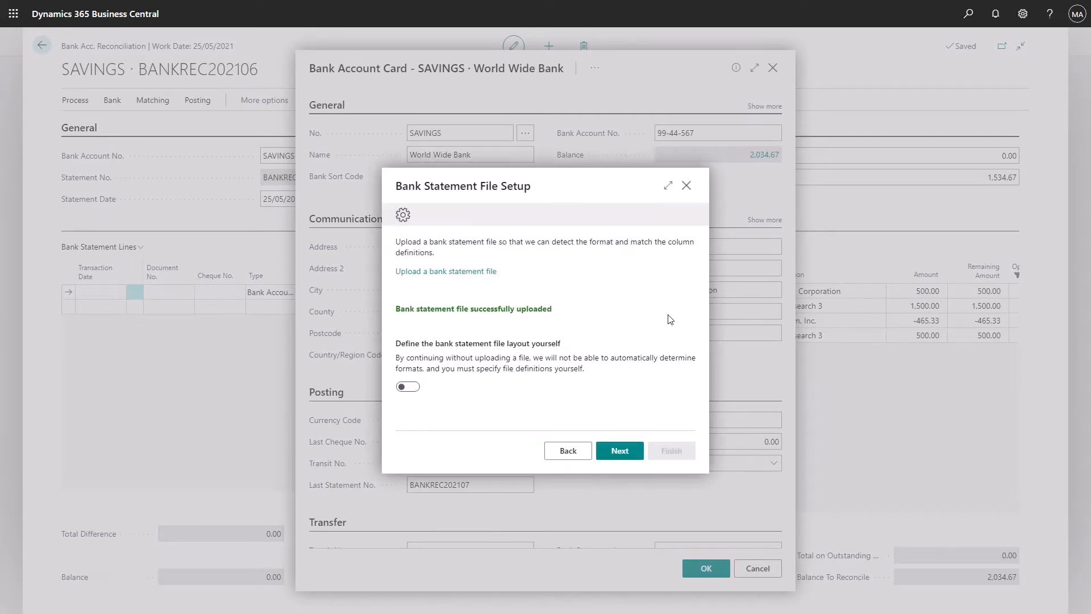
# Step: Accept the detected header line, comma separator and column definitions, and set the decimal separator to Dot
pyautogui.click(623, 456)
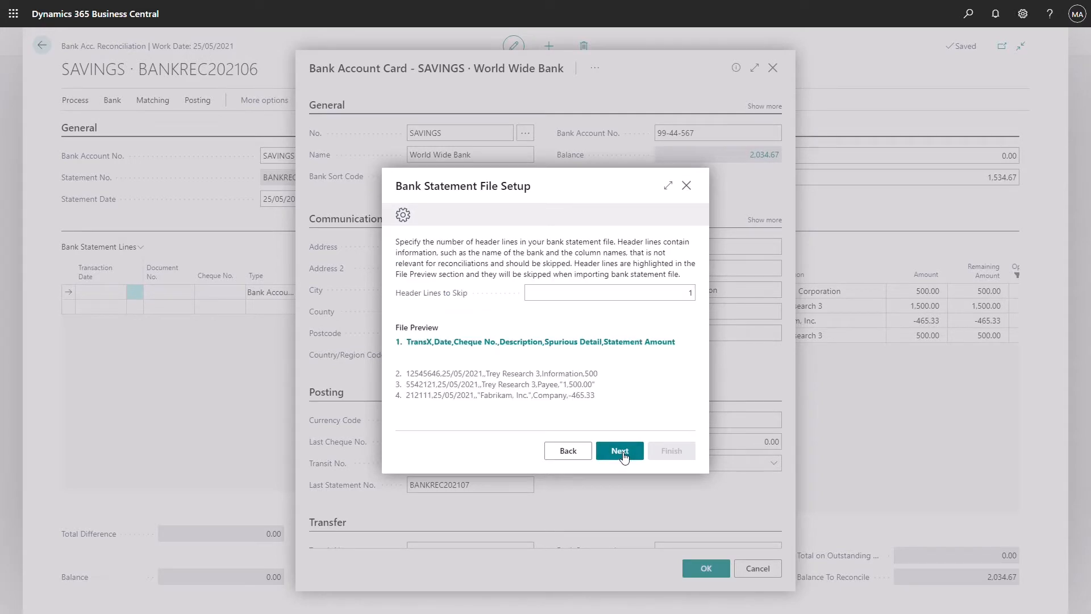
pyautogui.click(623, 457)
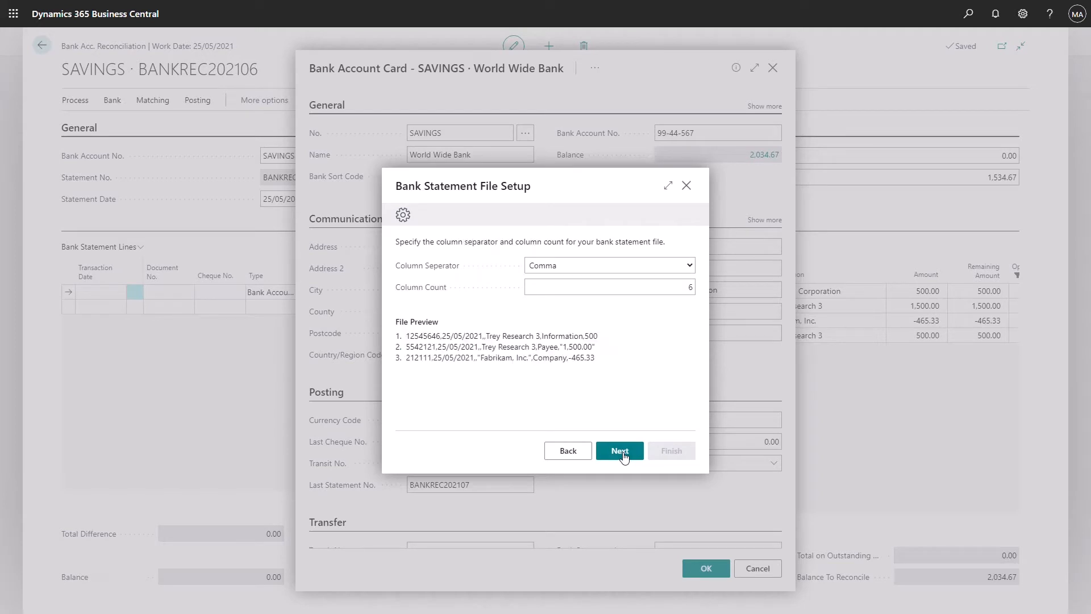
pyautogui.click(623, 456)
pyautogui.click(622, 453)
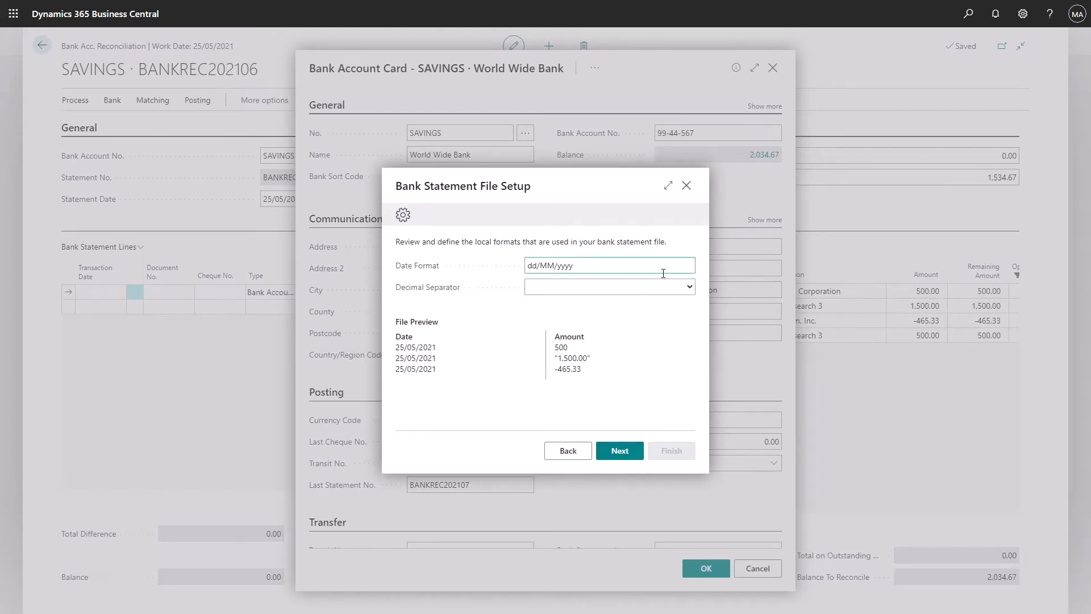
pyautogui.click(690, 287)
pyautogui.click(543, 329)
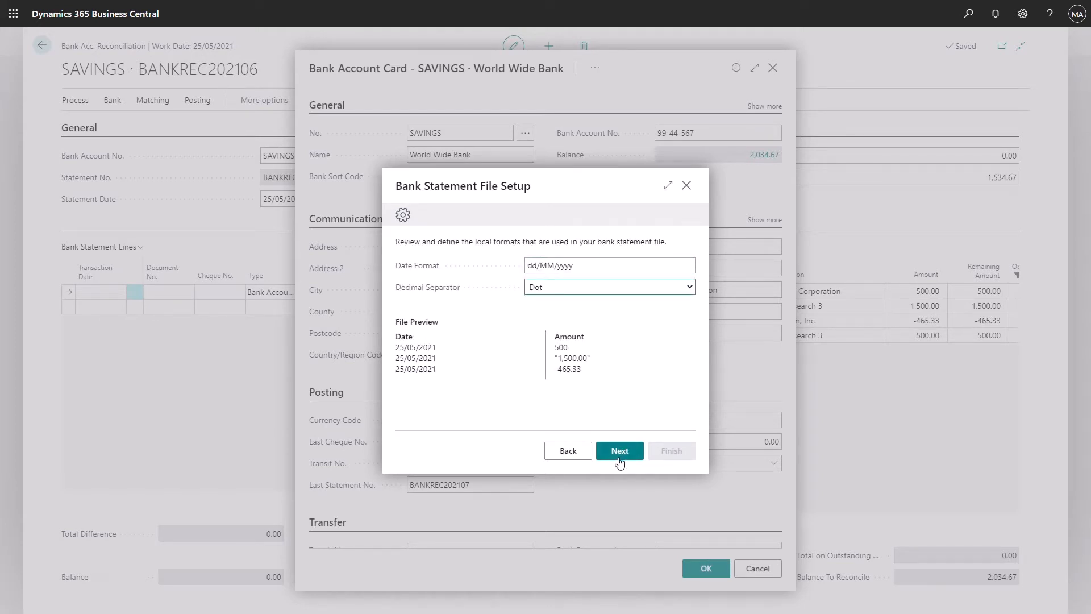
pyautogui.click(622, 457)
pyautogui.click(629, 455)
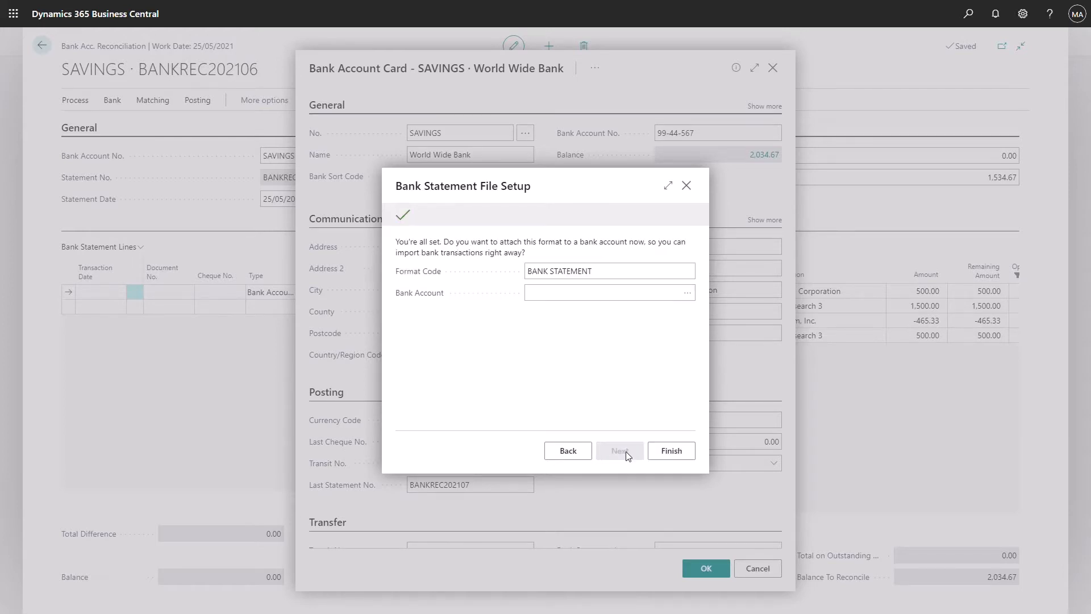
# Step: Attach the BANK STATEMENT format to the SAVINGS bank account, finish the setup and close the bank account card
pyautogui.click(629, 297)
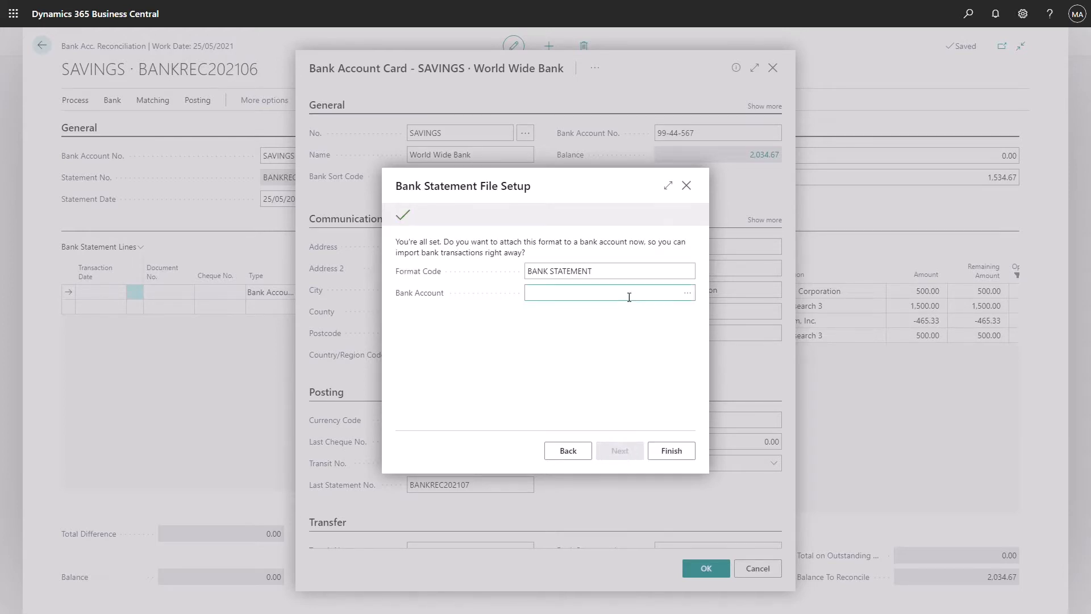
pyautogui.click(687, 293)
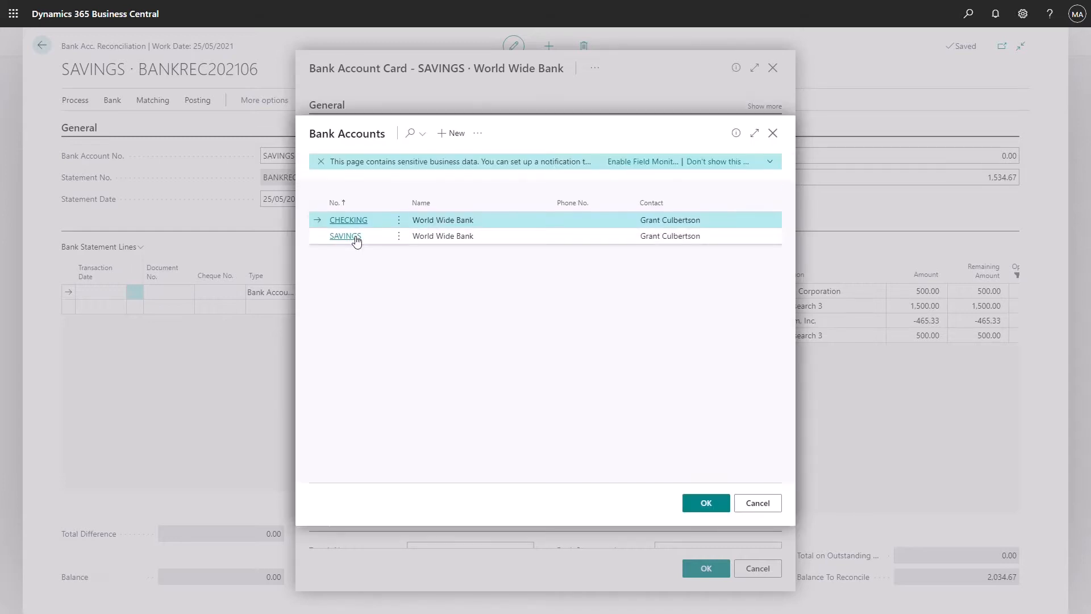
pyautogui.click(345, 236)
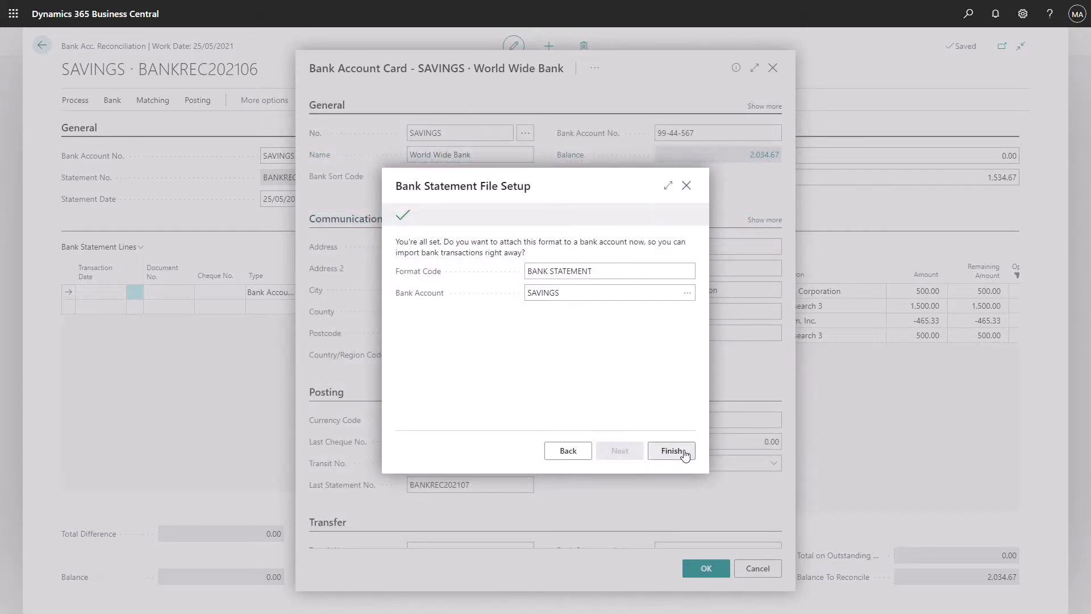
pyautogui.click(672, 451)
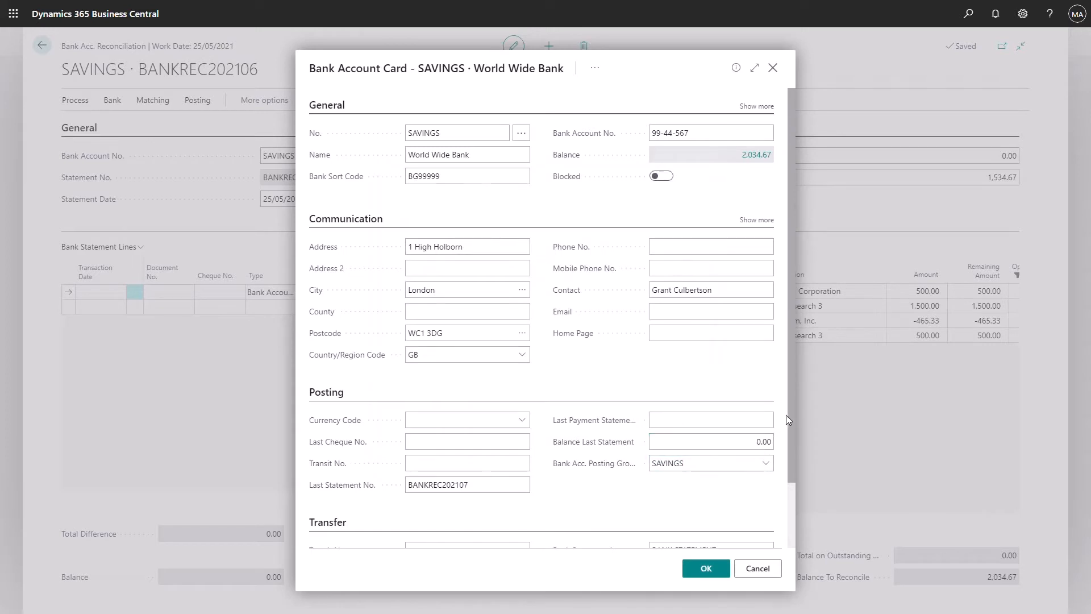
pyautogui.scroll(-2, 786, 416)
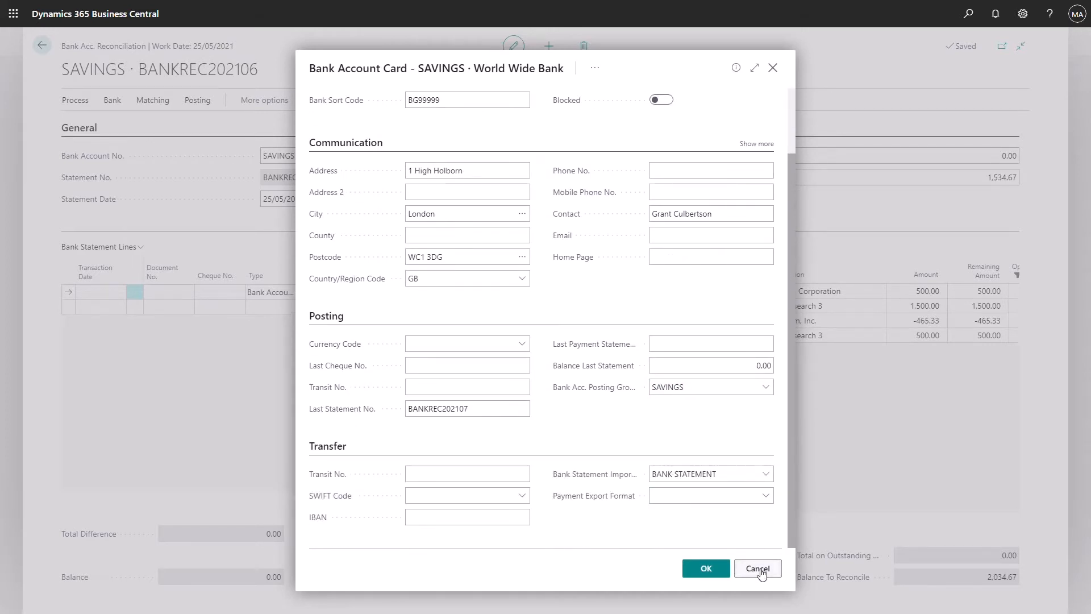
pyautogui.click(758, 569)
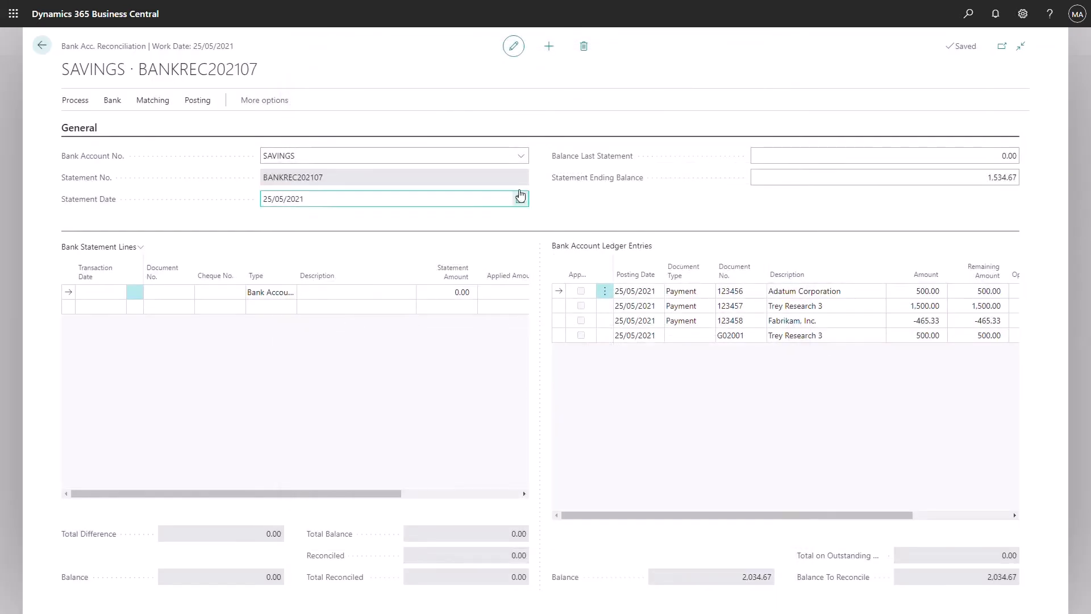
# Step: Import the bank statement file into the SAVINGS reconciliation BANKREC202107
pyautogui.click(111, 102)
pyautogui.click(97, 122)
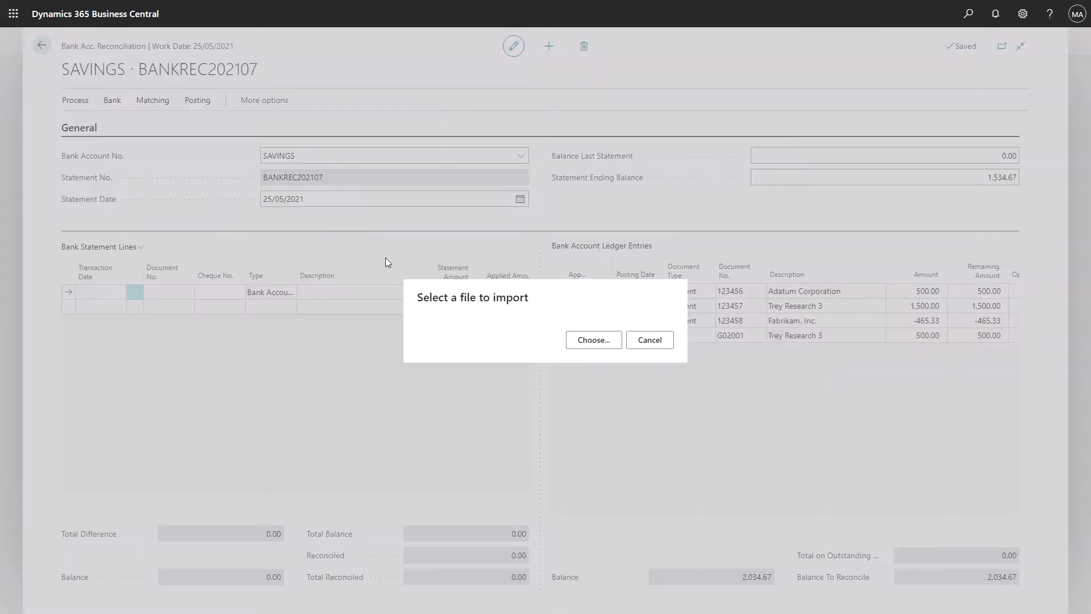
pyautogui.click(592, 340)
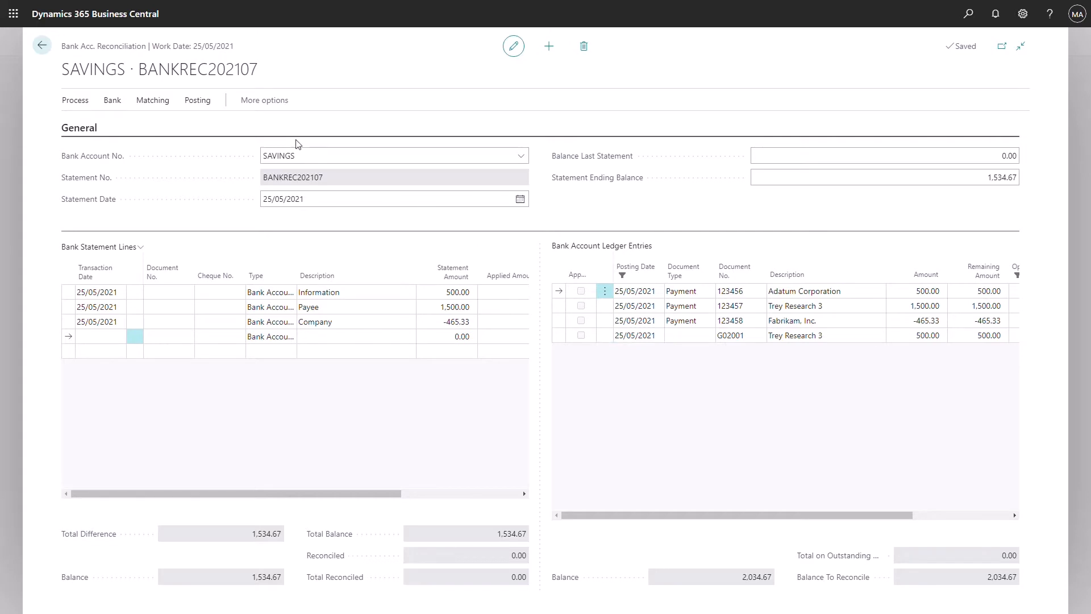
# Step: Match the bank statement lines automatically with a transaction date tolerance of 1 day
pyautogui.click(152, 101)
pyautogui.click(101, 126)
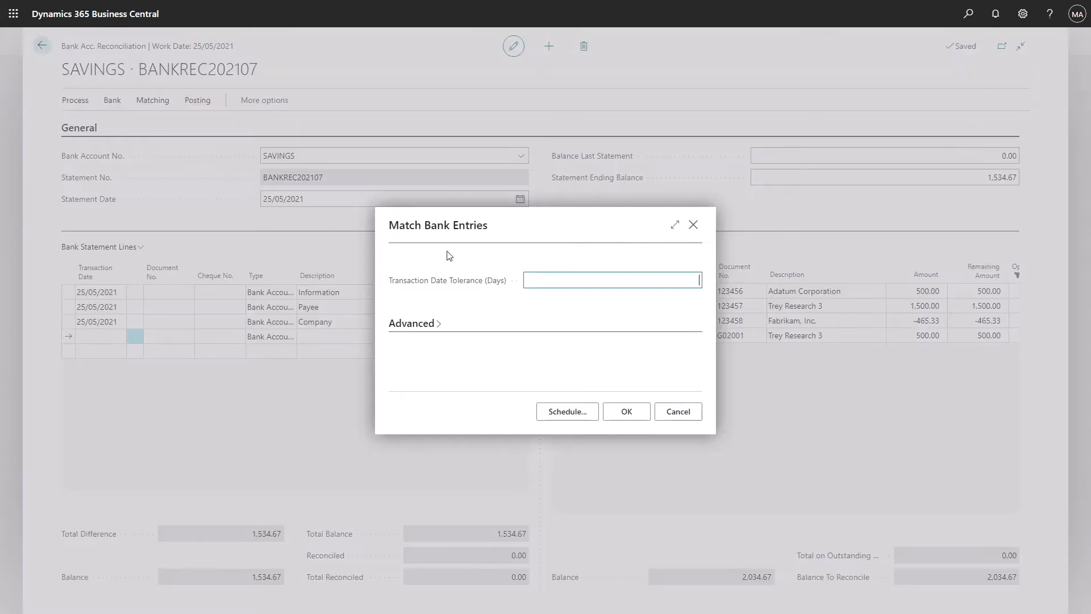
pyautogui.click(626, 412)
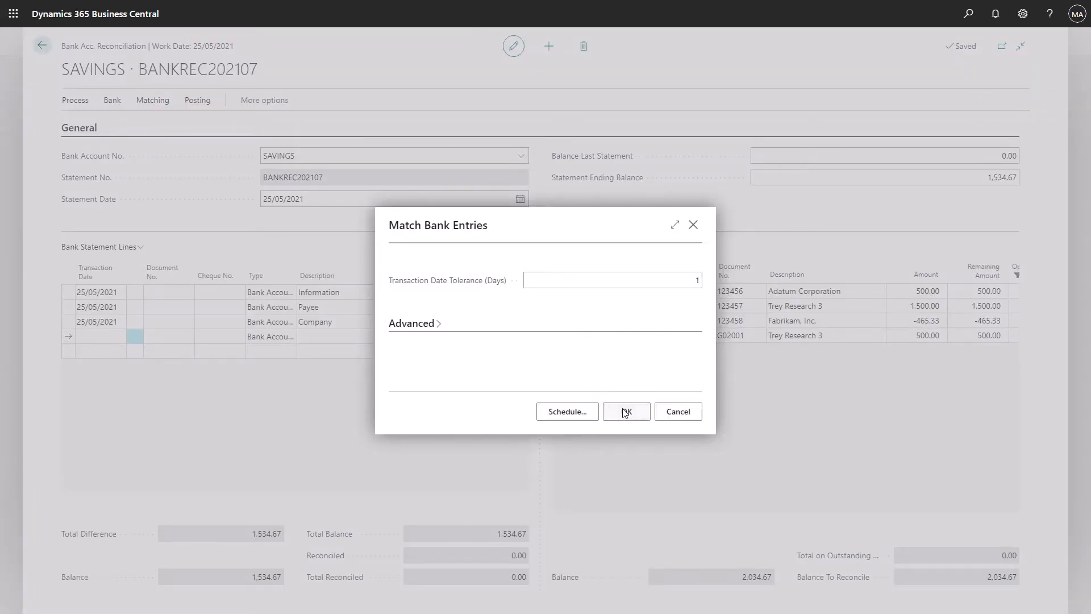
pyautogui.click(648, 346)
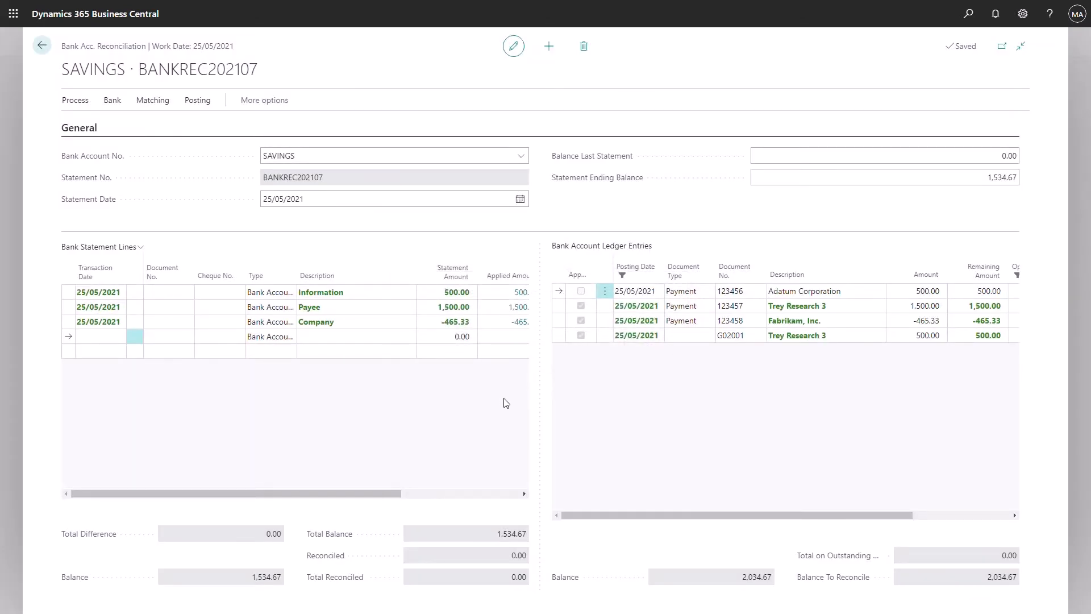
# Step: Post the bank account reconciliation BANKREC202107
pyautogui.click(197, 101)
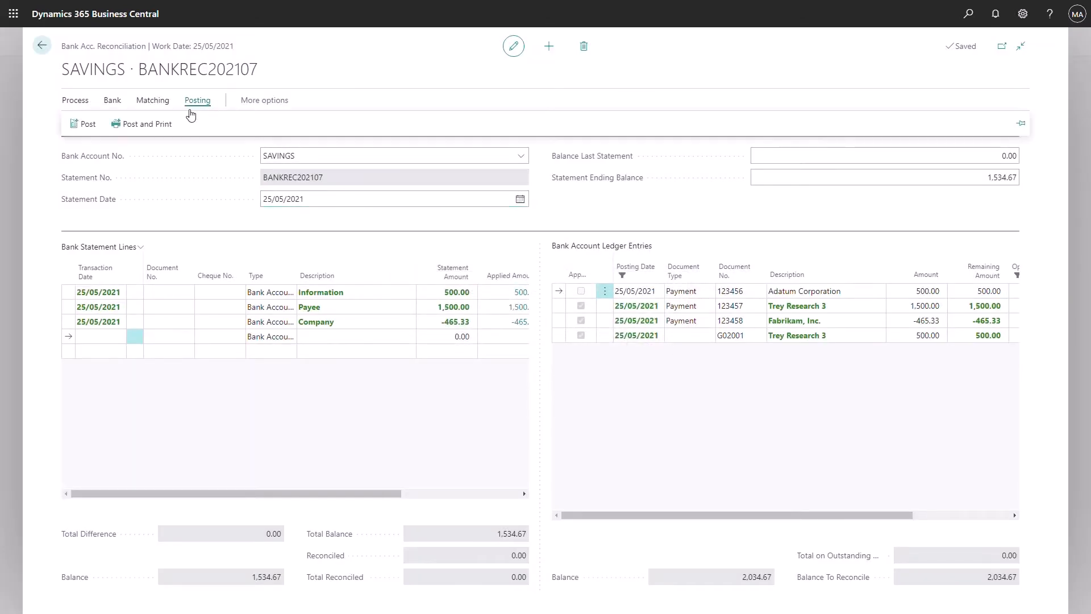
pyautogui.click(85, 124)
pyautogui.click(595, 344)
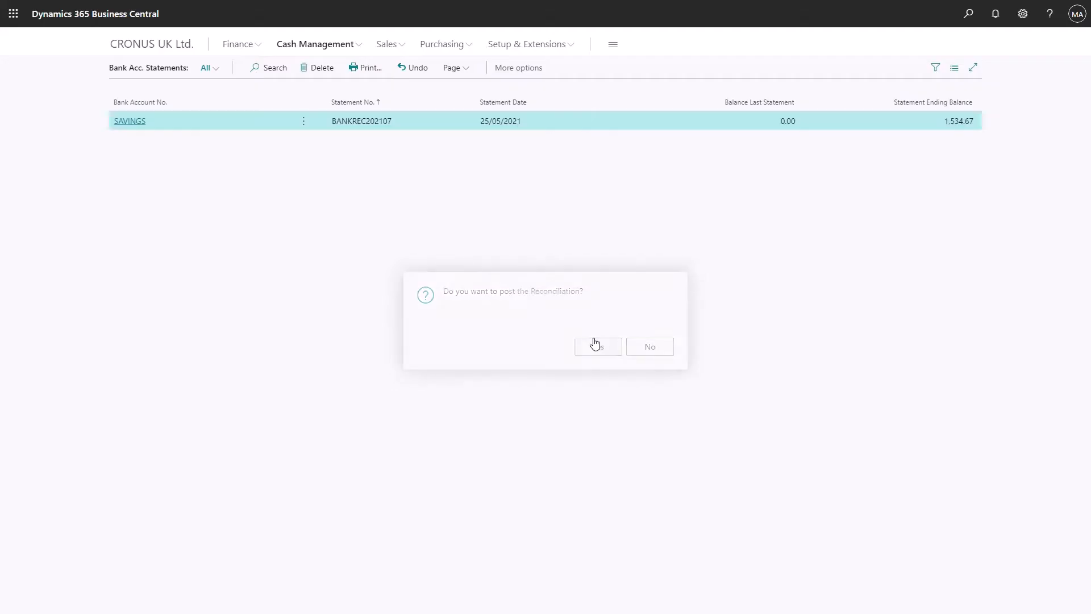
# Step: Open the posted SAVINGS bank statement BANKREC202107 and reverse it, creating a new reconciliation with the same information
pyautogui.click(125, 126)
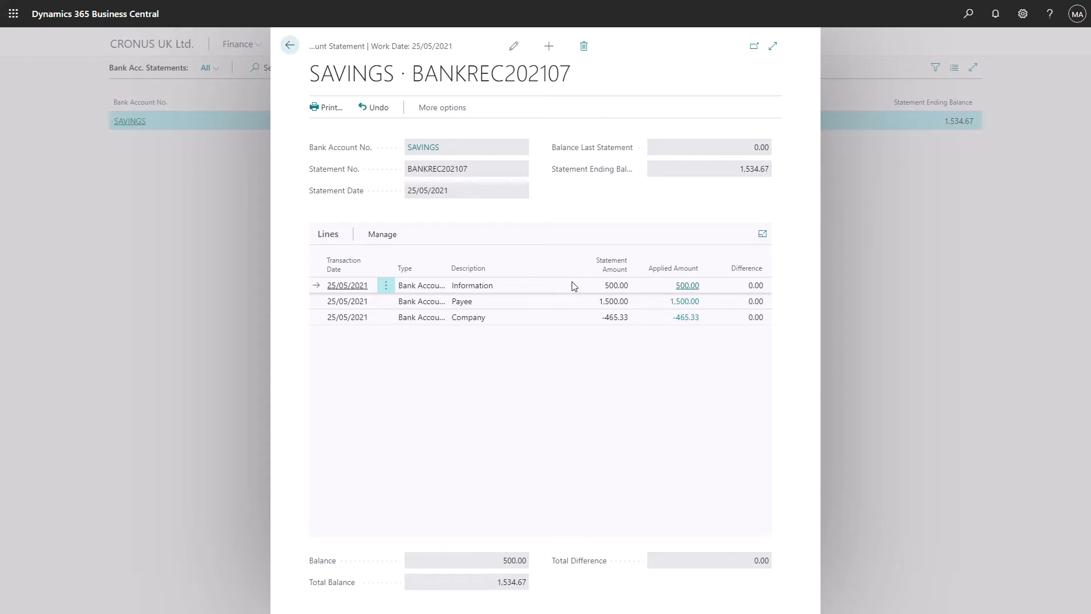
pyautogui.click(384, 110)
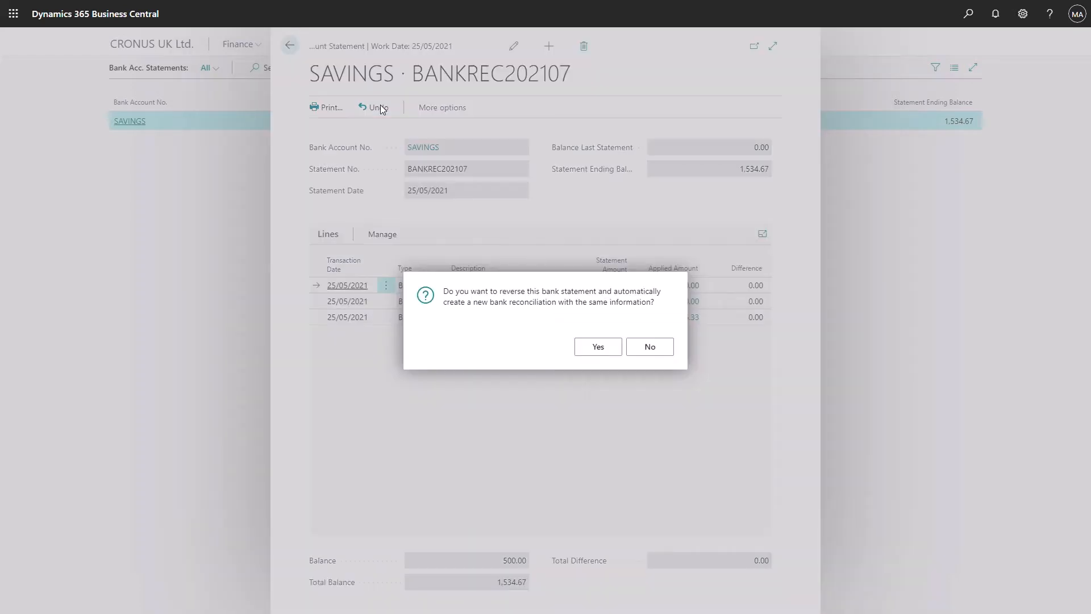
pyautogui.click(601, 349)
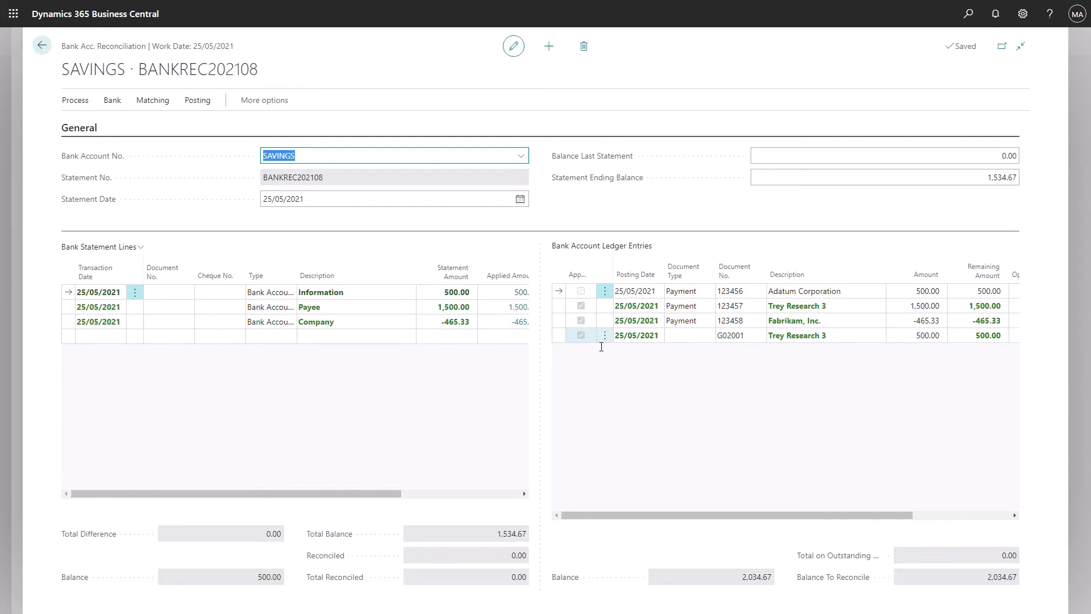
# Step: Remove the match between the Information statement line and the Trey Research 3 ledger entry G02001
pyautogui.click(602, 341)
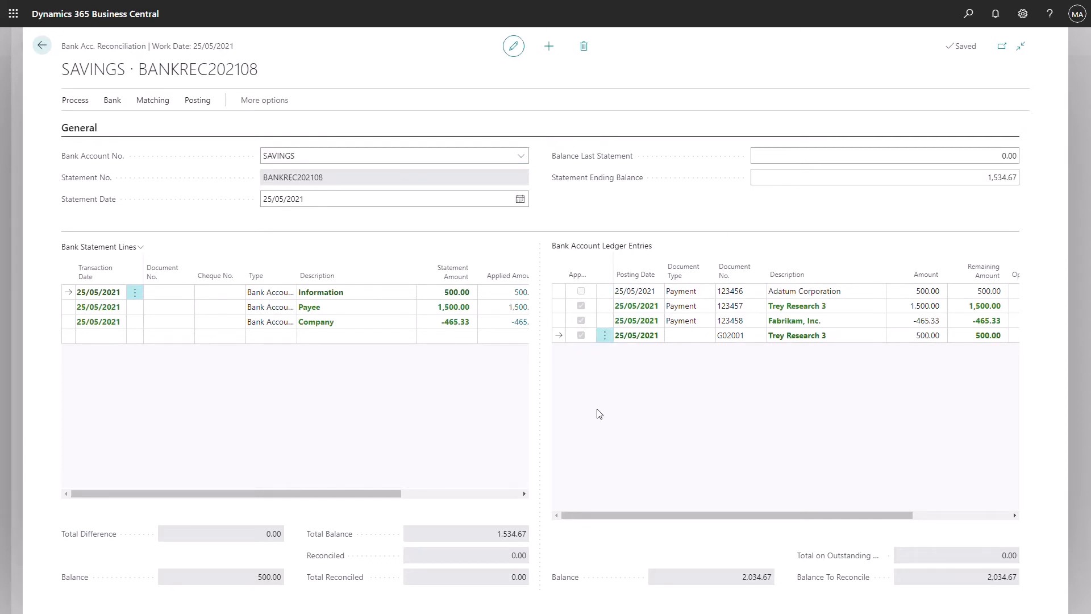
pyautogui.click(355, 294)
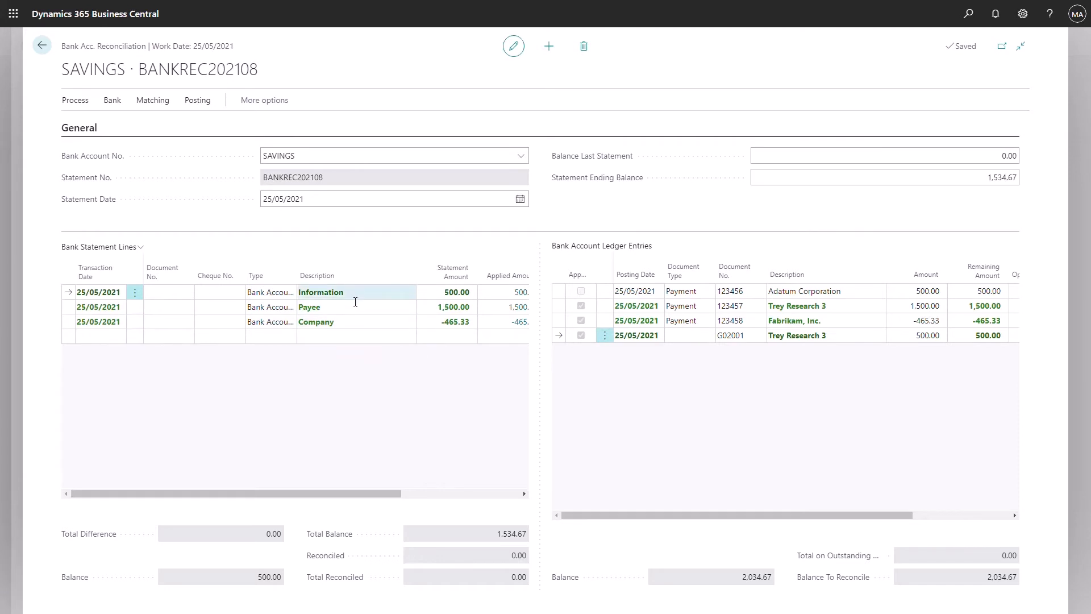
pyautogui.click(355, 298)
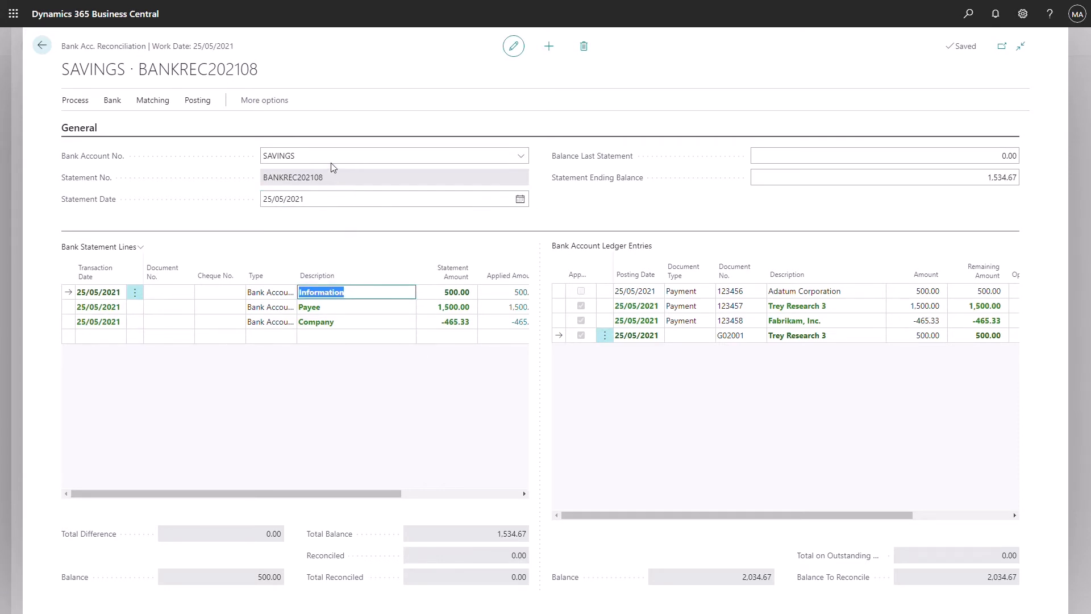
pyautogui.click(158, 101)
pyautogui.click(282, 124)
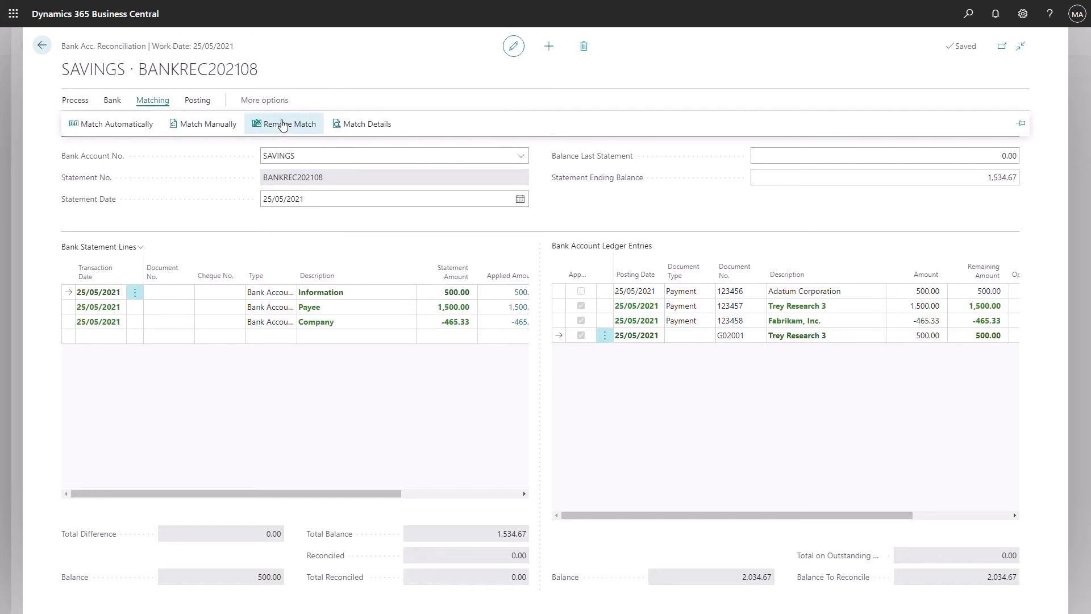
# Step: Manually match the Information statement line to the Adatum Corporation payment entry 123456
pyautogui.click(813, 294)
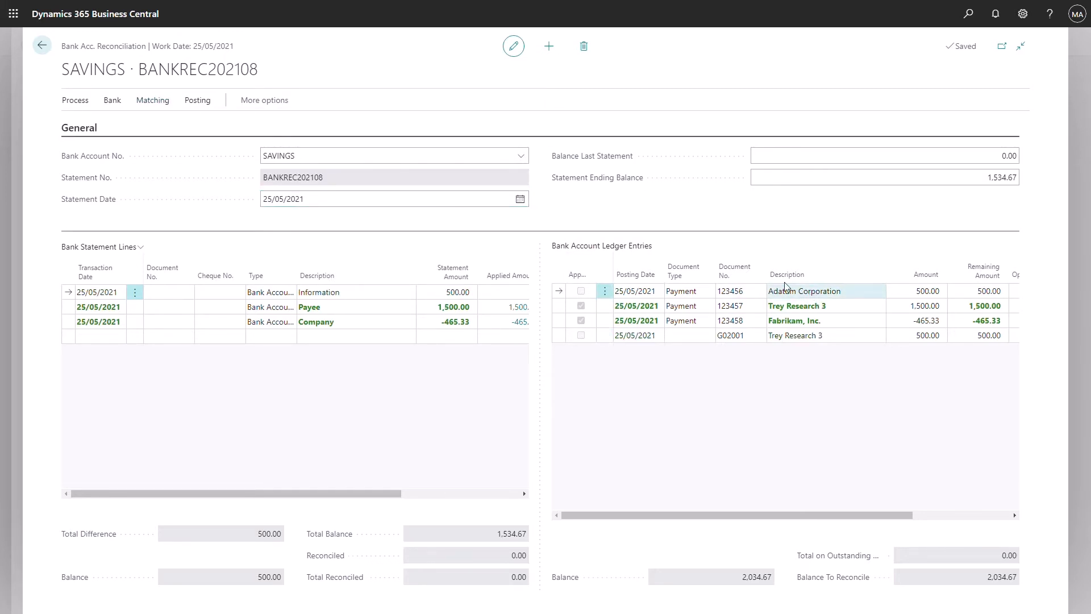
pyautogui.click(152, 100)
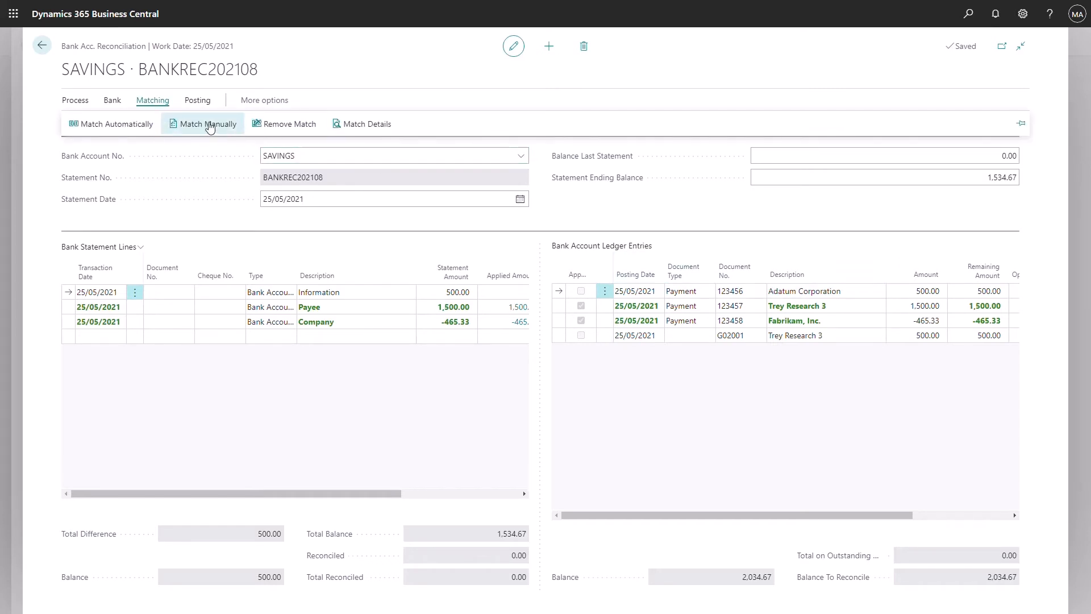
pyautogui.click(209, 125)
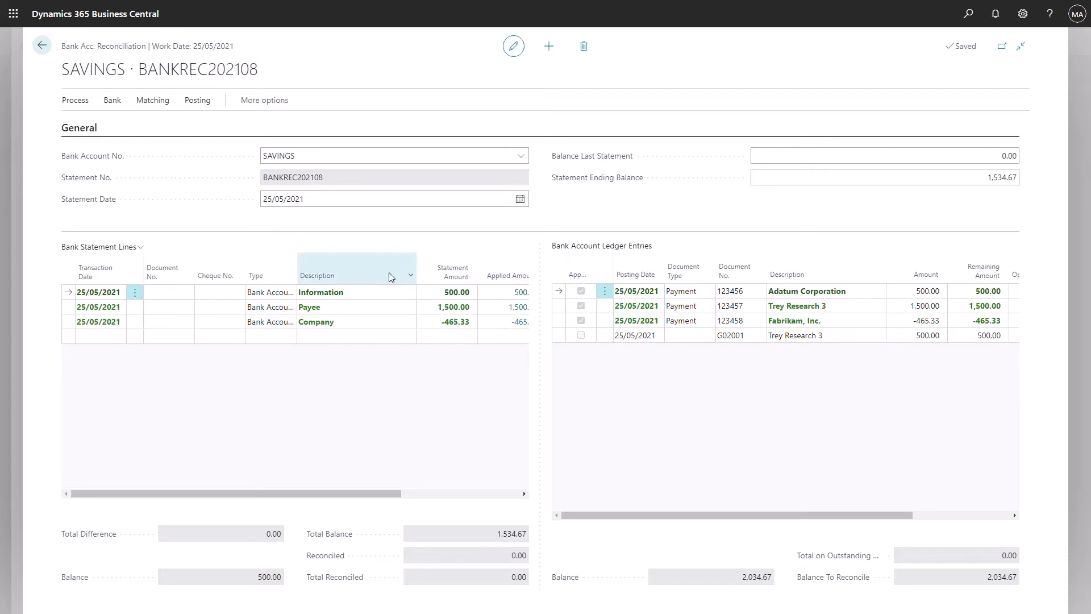
# Step: Post the corrected bank account reconciliation BANKREC202108
pyautogui.click(197, 102)
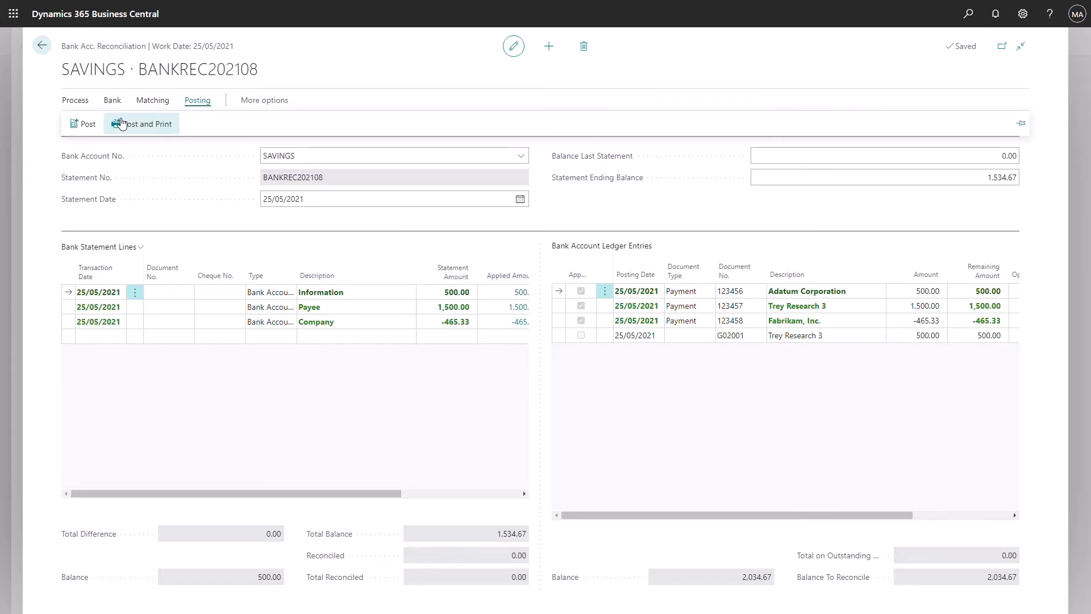
pyautogui.click(79, 124)
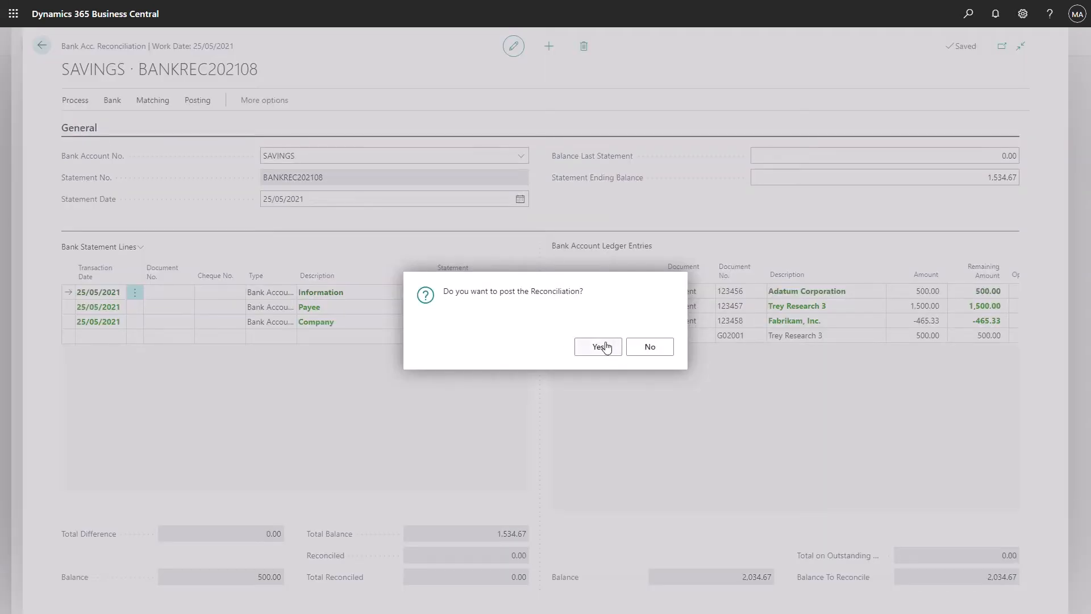
pyautogui.click(598, 347)
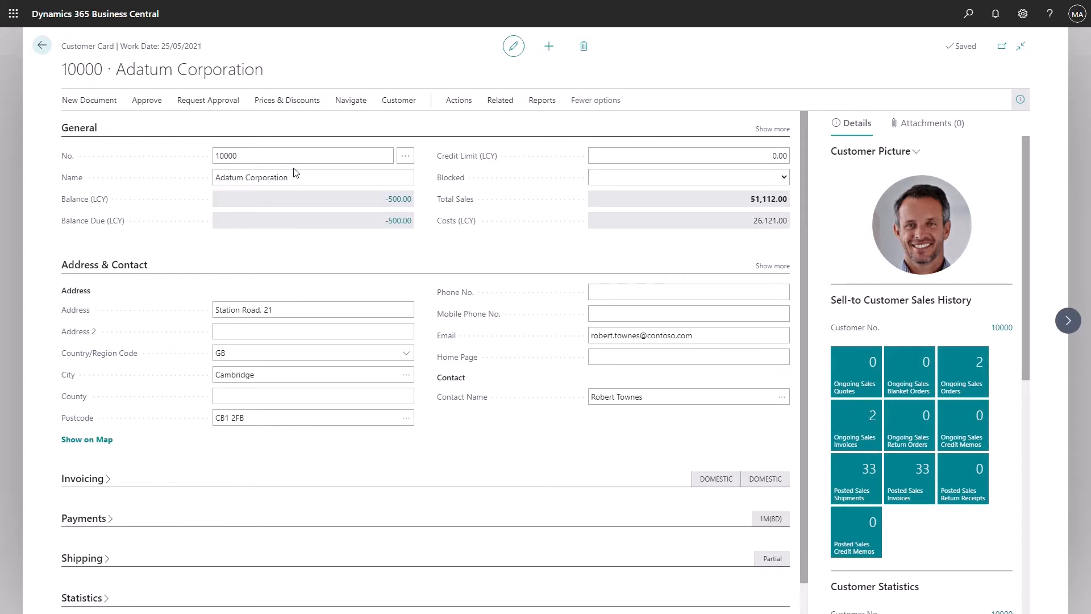
# Step: Open Adatum Corporation's default dimensions and review the available AREA dimension values and its value posting rule
pyautogui.click(401, 103)
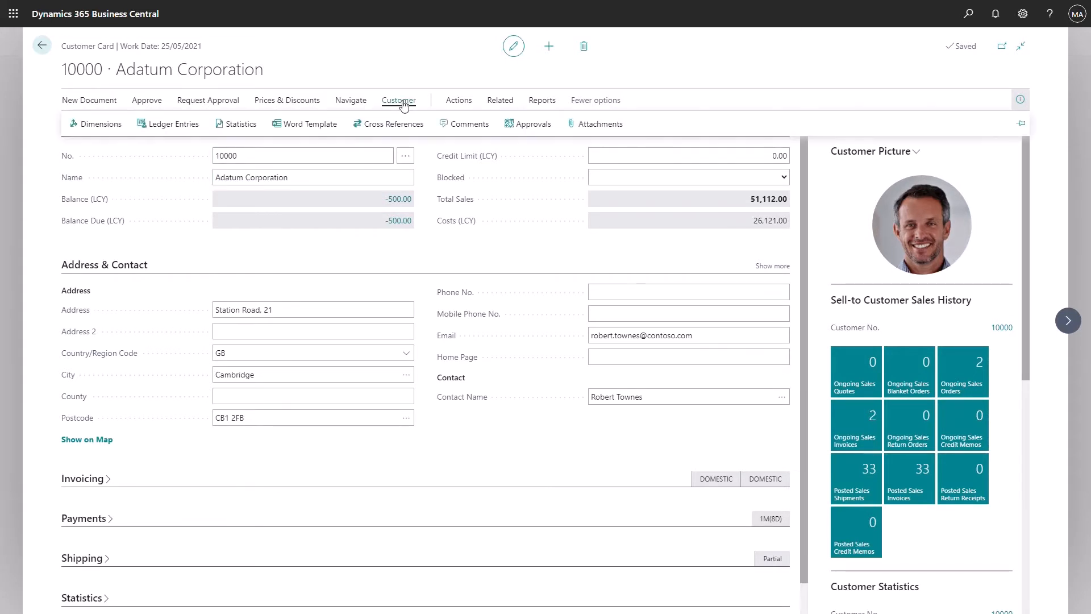
pyautogui.click(115, 126)
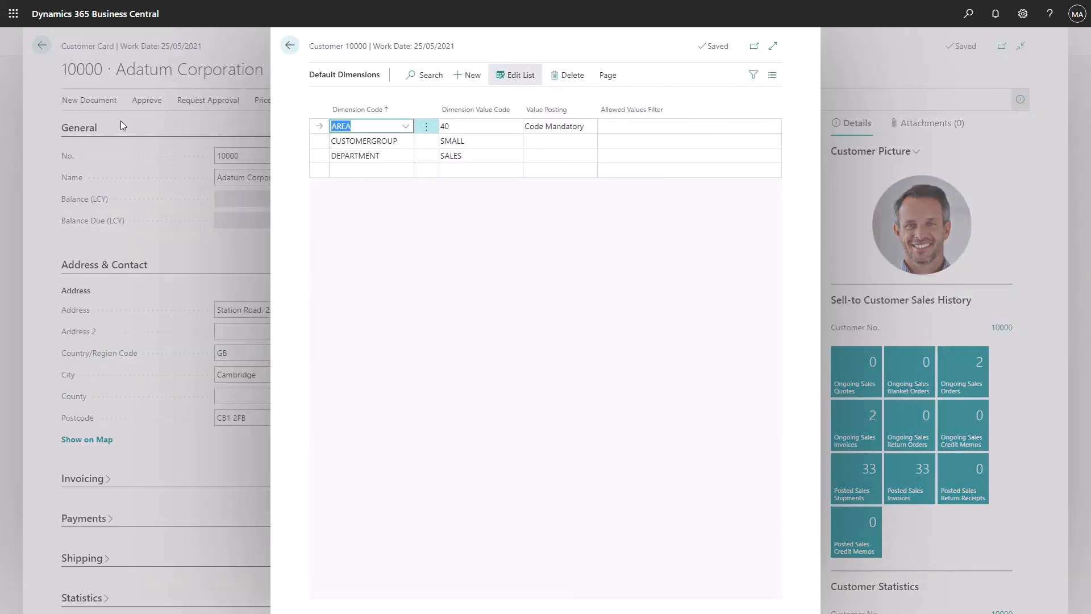
pyautogui.click(483, 126)
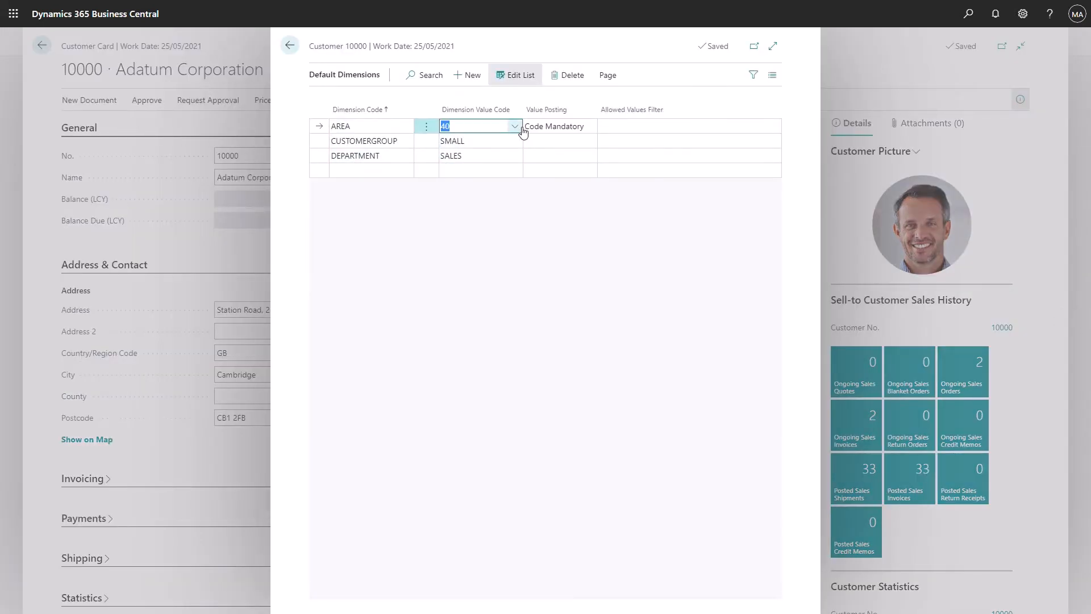
pyautogui.click(515, 126)
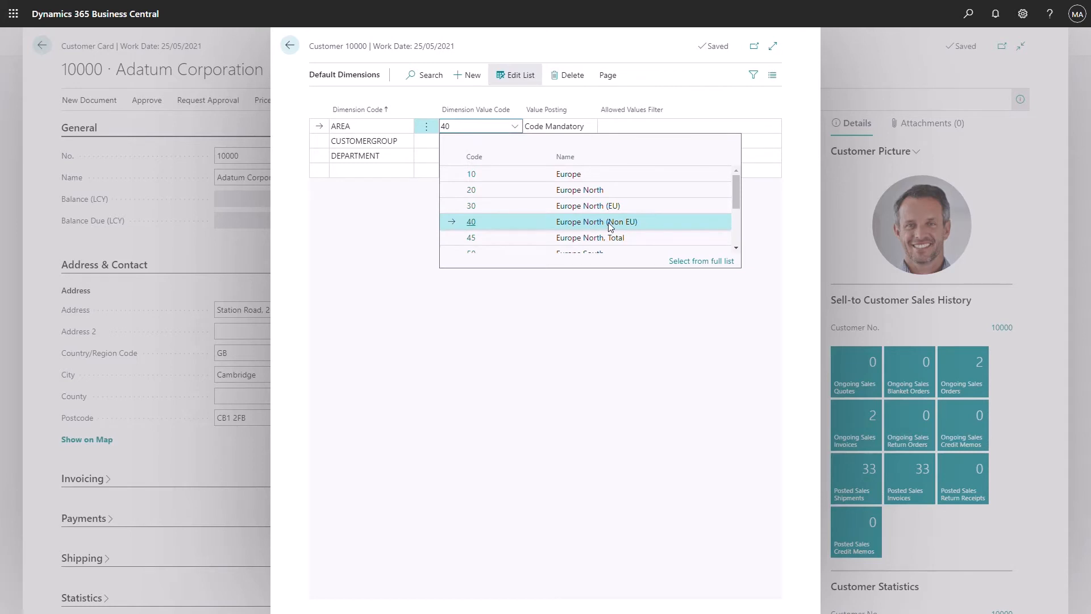
pyautogui.click(599, 329)
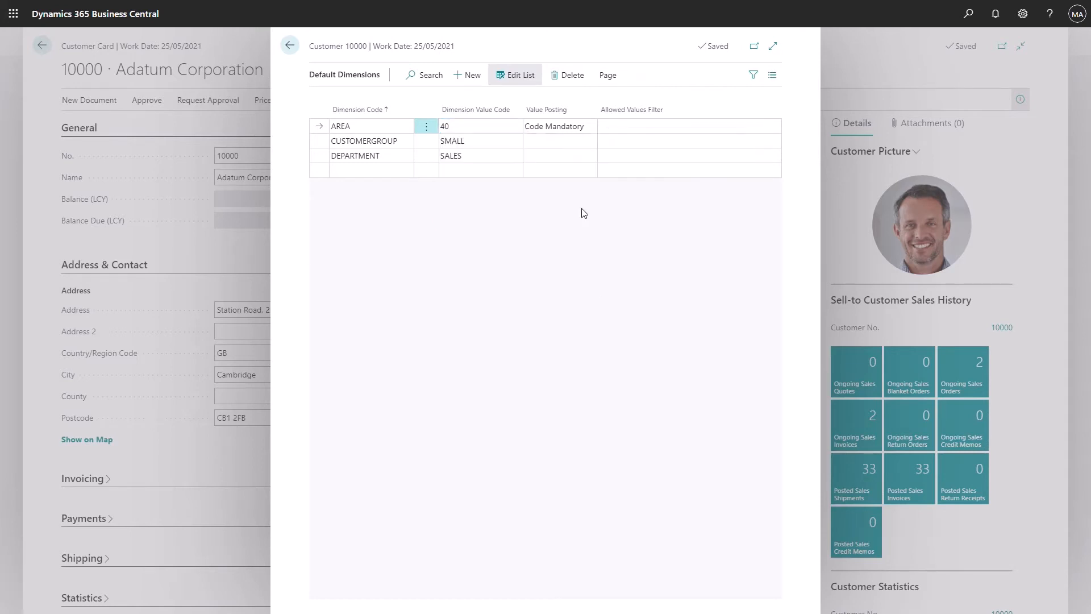
pyautogui.click(577, 131)
pyautogui.click(647, 186)
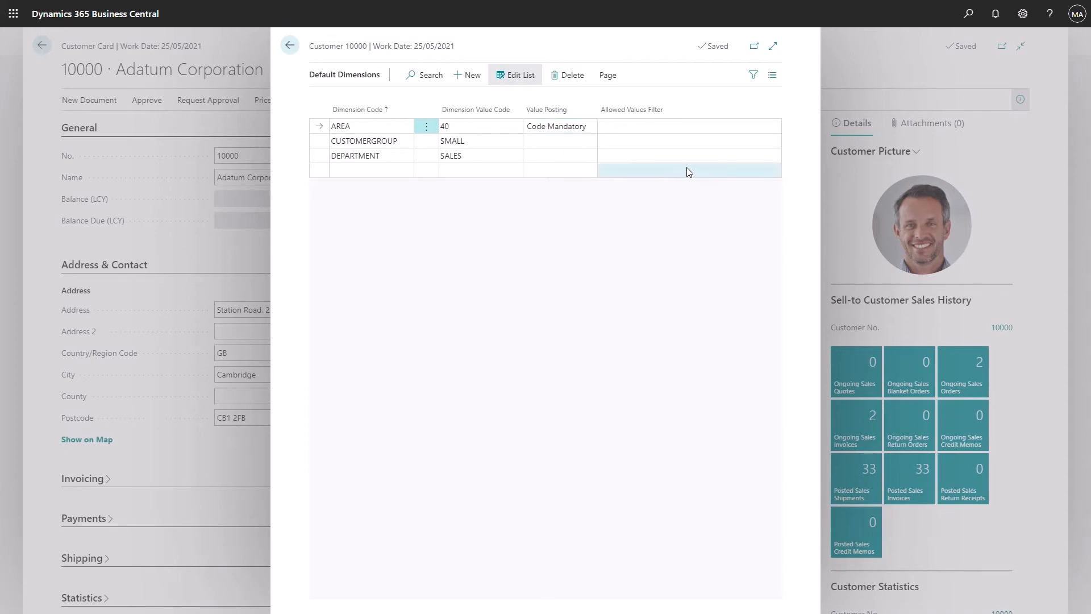
# Step: Restrict the allowed AREA values for Adatum Corporation by disallowing 60, 70, 80 and 85, and return to the customer card
pyautogui.click(745, 129)
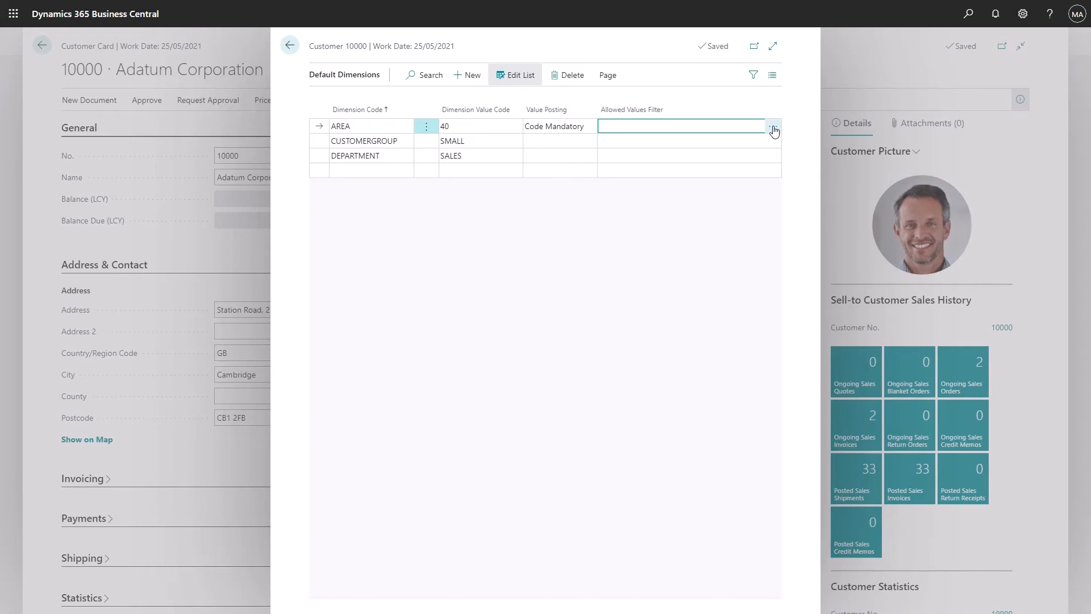
pyautogui.click(773, 128)
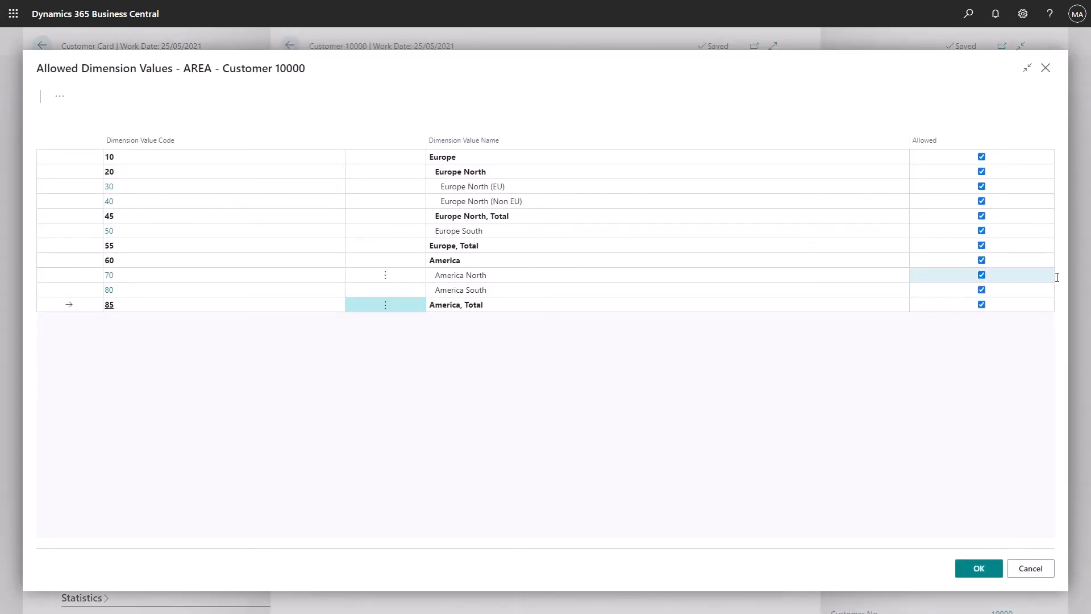
pyautogui.click(981, 305)
pyautogui.click(982, 290)
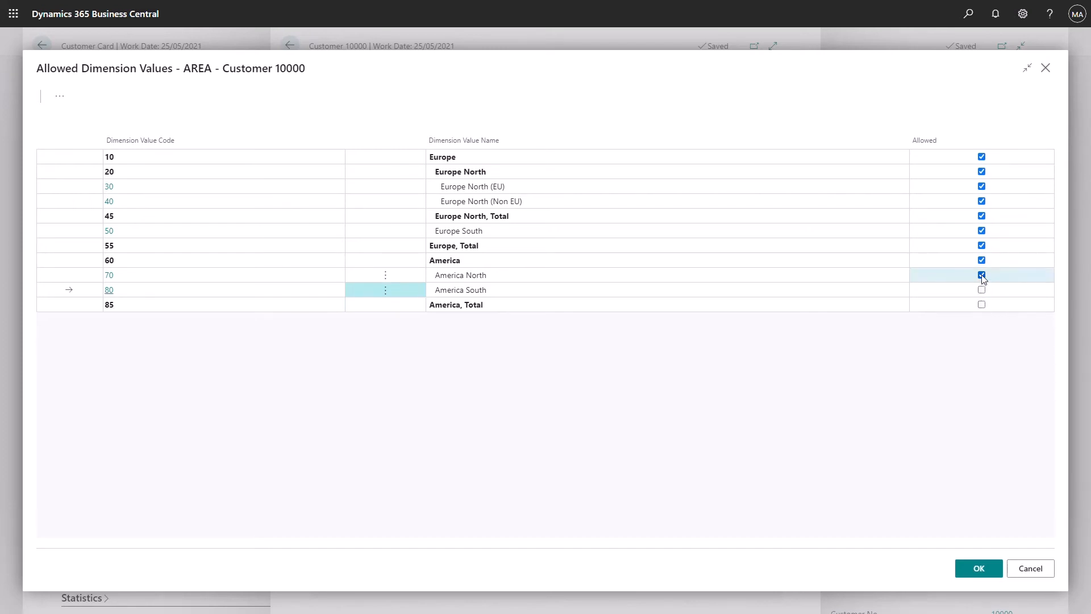
pyautogui.click(981, 275)
pyautogui.click(982, 260)
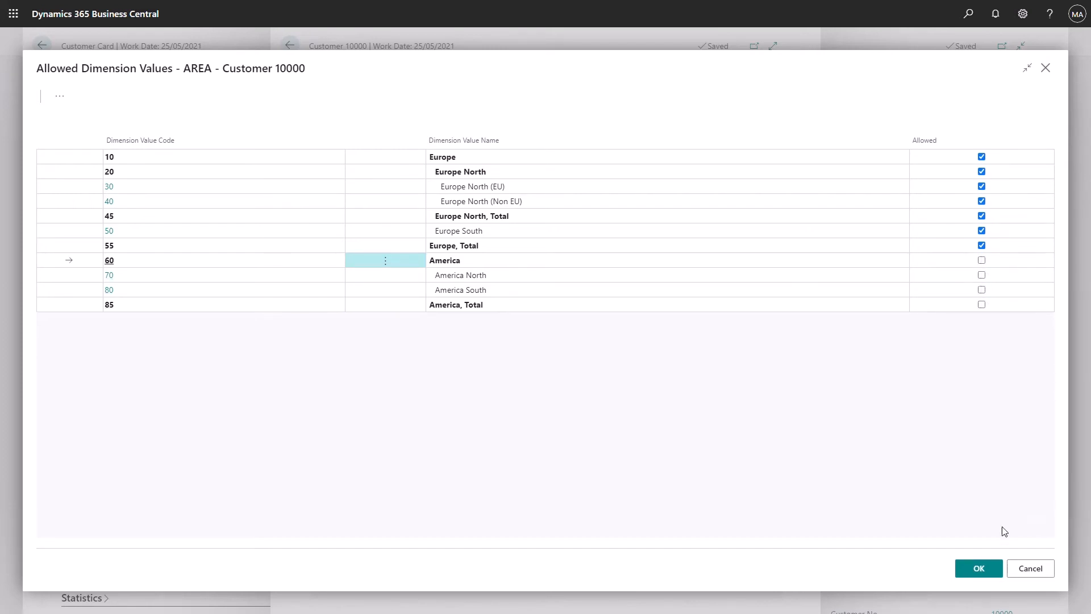
pyautogui.click(982, 569)
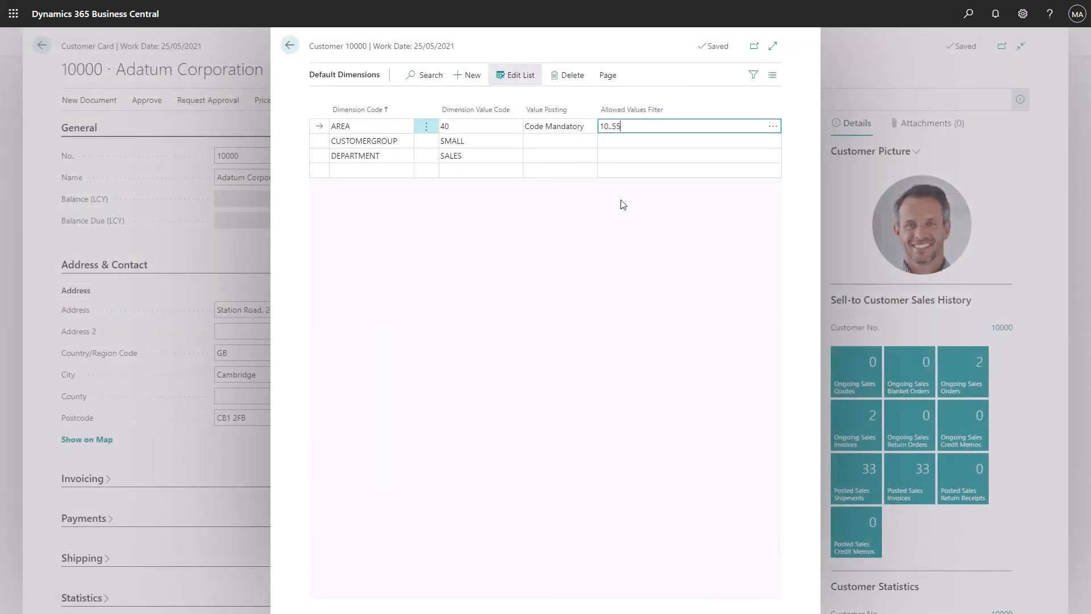
pyautogui.click(482, 128)
pyautogui.click(290, 45)
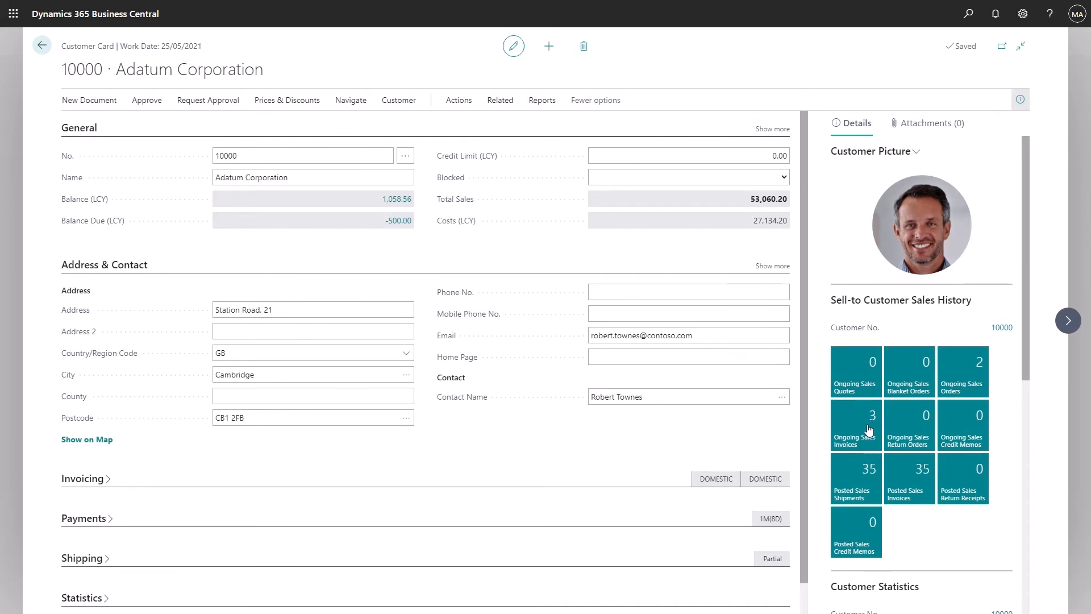
# Step: Open Adatum's ongoing sales invoice 102224 and set its AREA dimension to 70, updating the lines as well
pyautogui.click(869, 431)
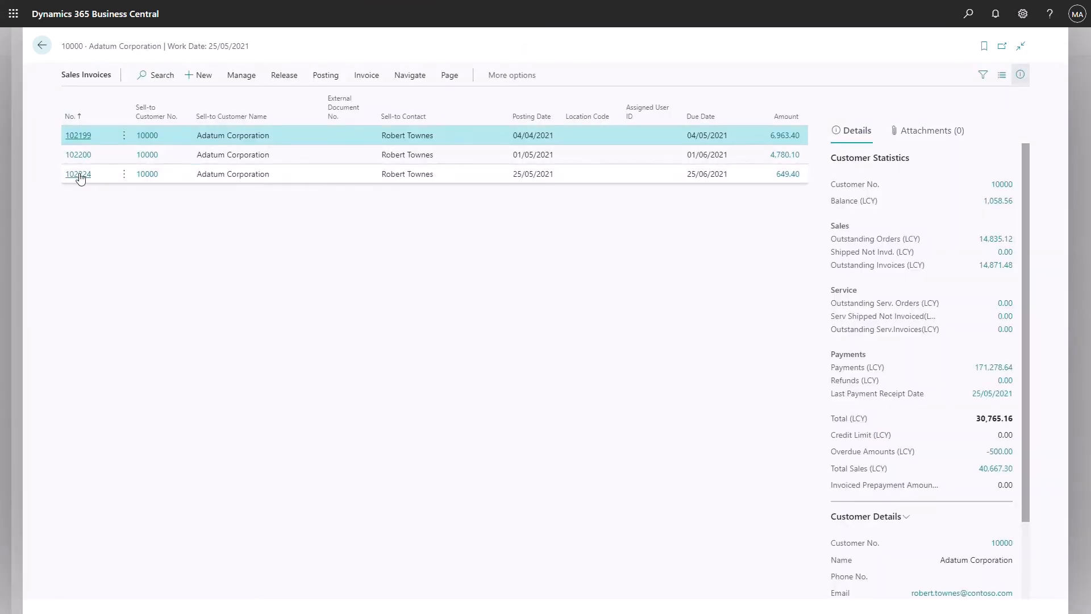
pyautogui.click(79, 177)
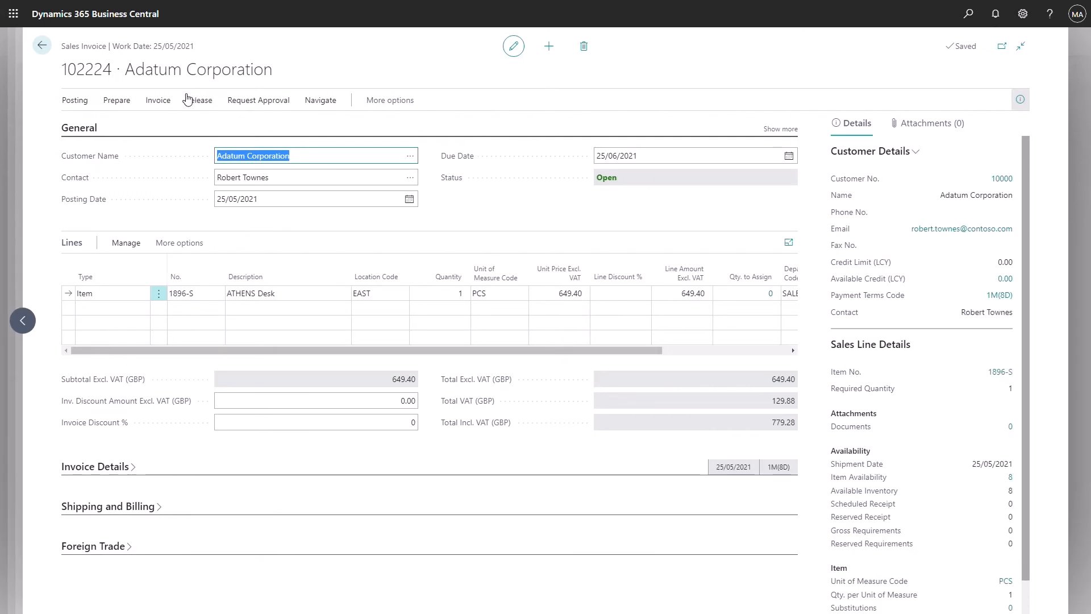
pyautogui.click(158, 101)
pyautogui.click(155, 126)
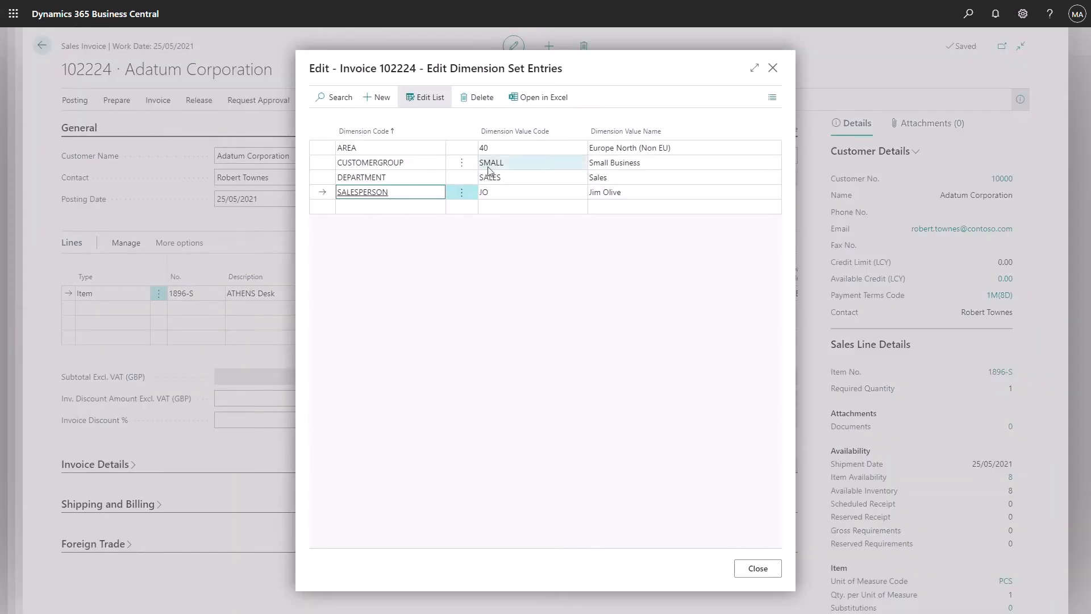
pyautogui.click(568, 150)
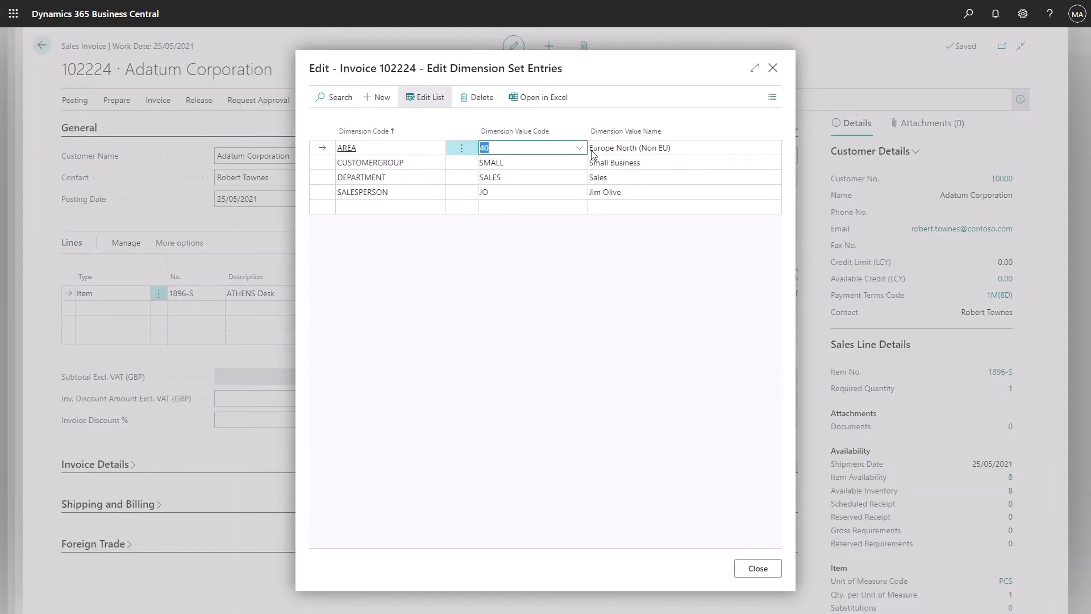
pyautogui.write('70')
pyautogui.press('Return')
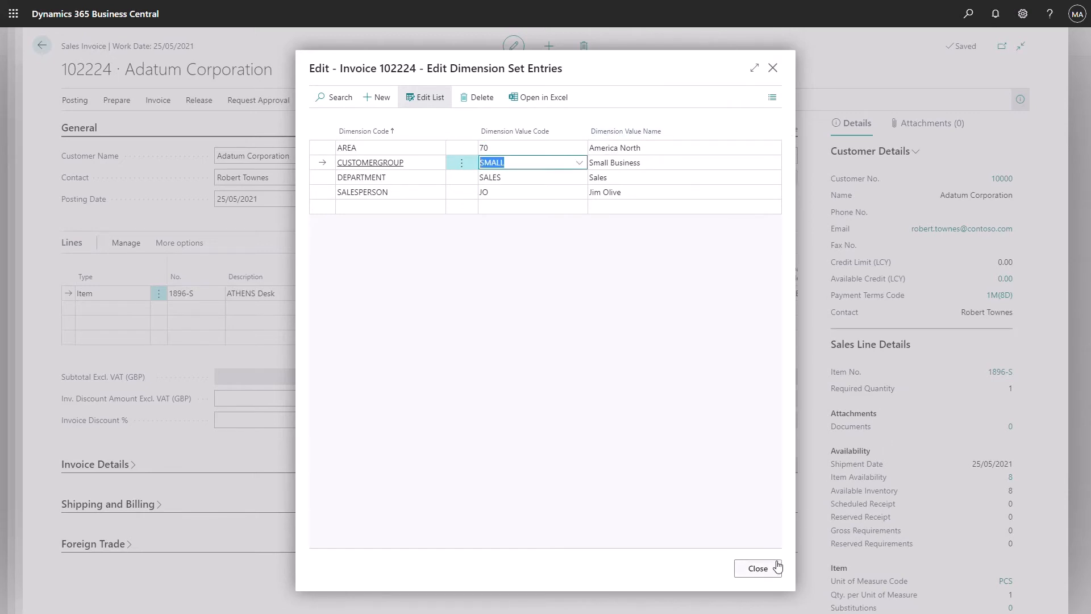
pyautogui.click(758, 568)
pyautogui.click(599, 347)
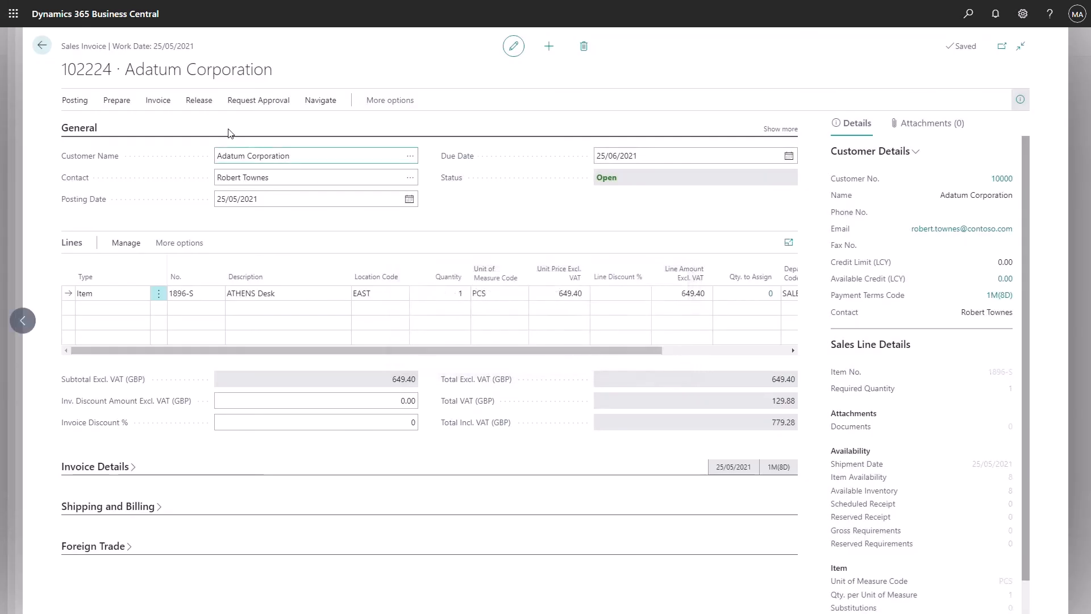
# Step: Try to post sales invoice 102224, and return to the invoice from the error list
pyautogui.click(75, 101)
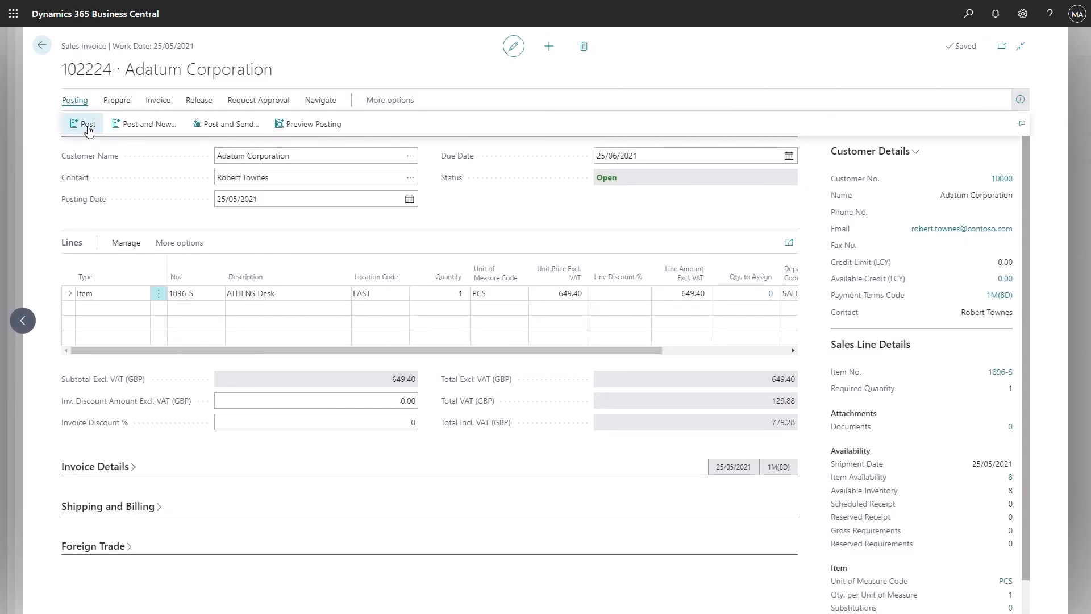
pyautogui.click(88, 130)
pyautogui.click(601, 347)
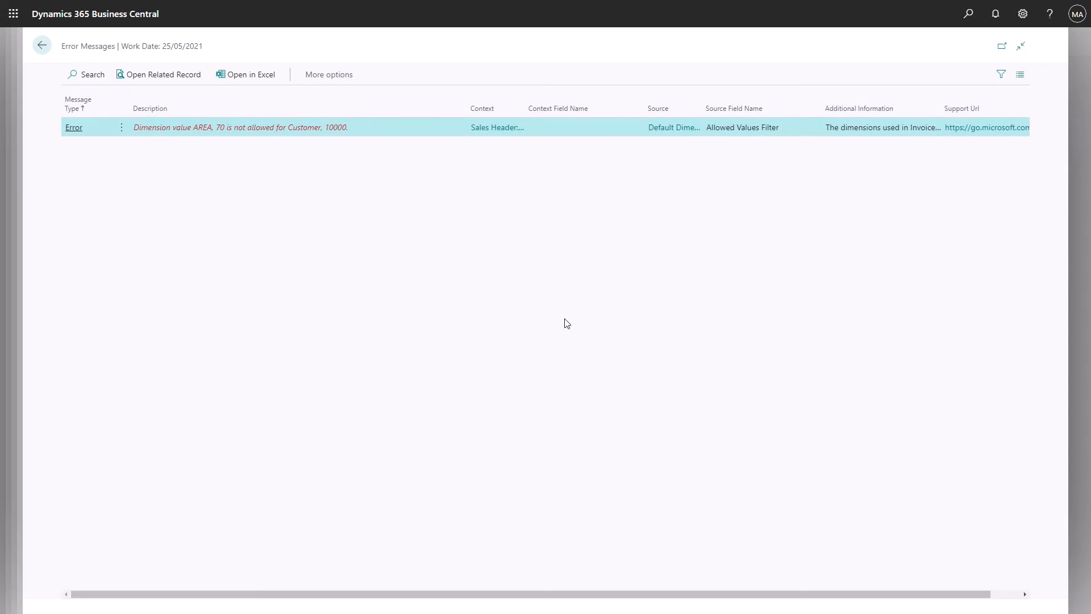
pyautogui.click(44, 48)
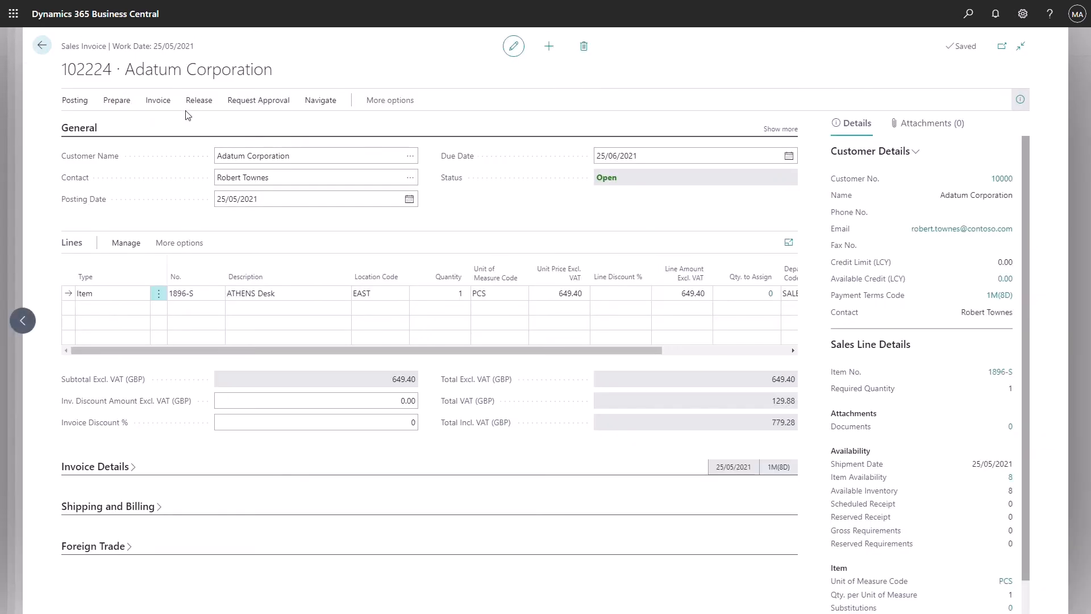
# Step: Set the AREA dimension of sales invoice 102224 to 30, Europe North (EU), and update the lines
pyautogui.click(159, 101)
pyautogui.click(146, 130)
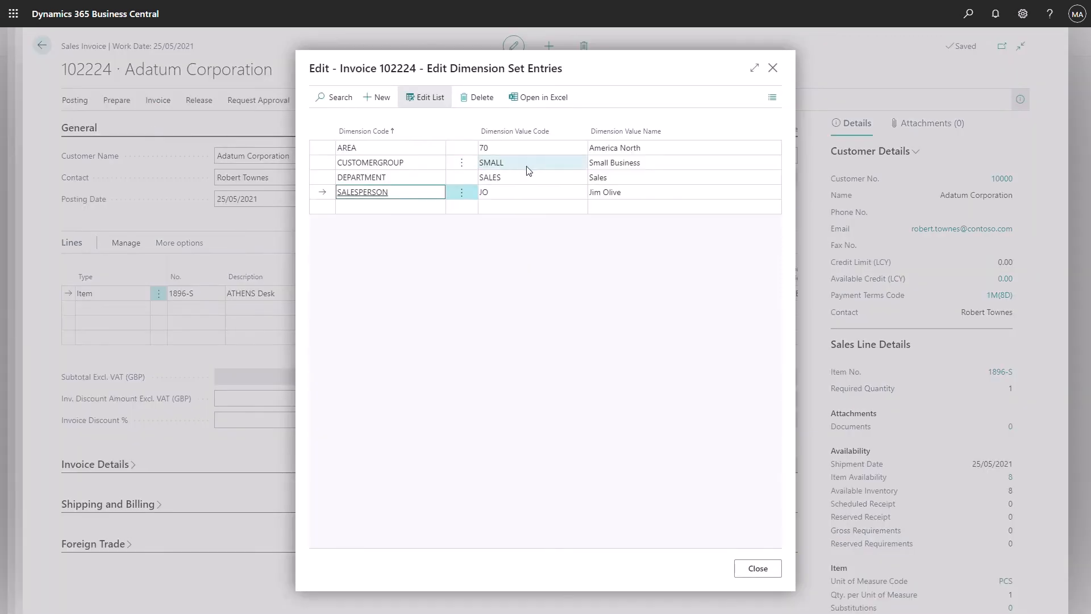
pyautogui.click(578, 151)
pyautogui.click(579, 149)
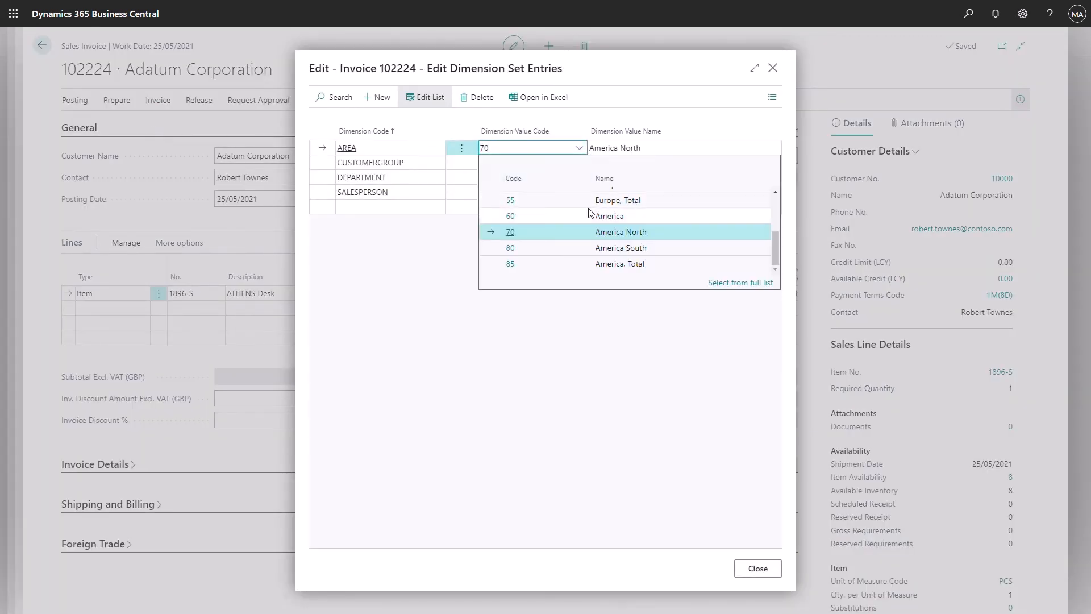
pyautogui.scroll(3, 625, 239)
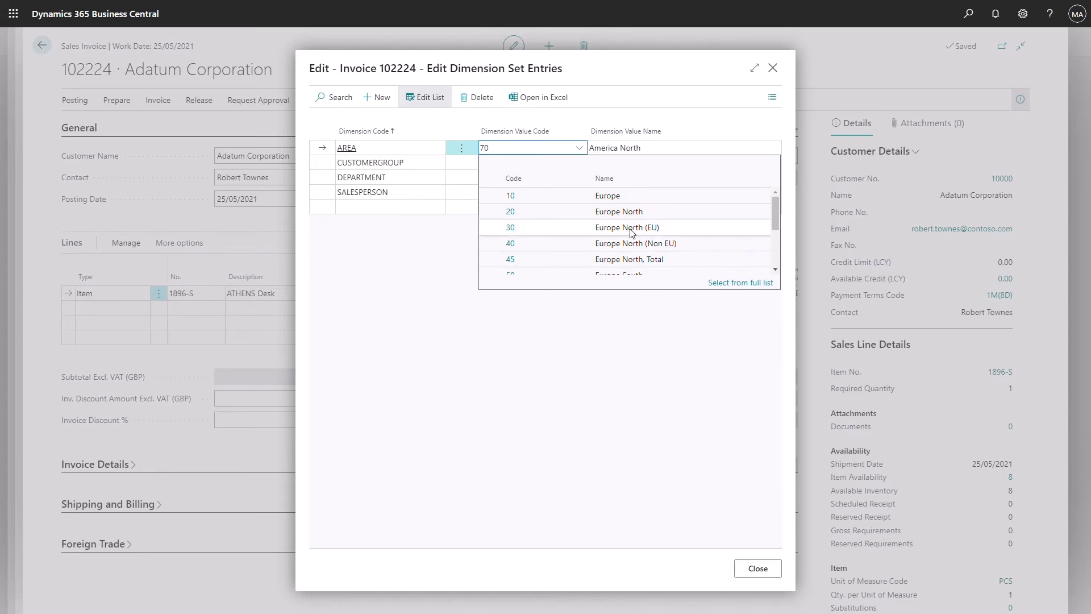
pyautogui.click(630, 228)
pyautogui.click(759, 568)
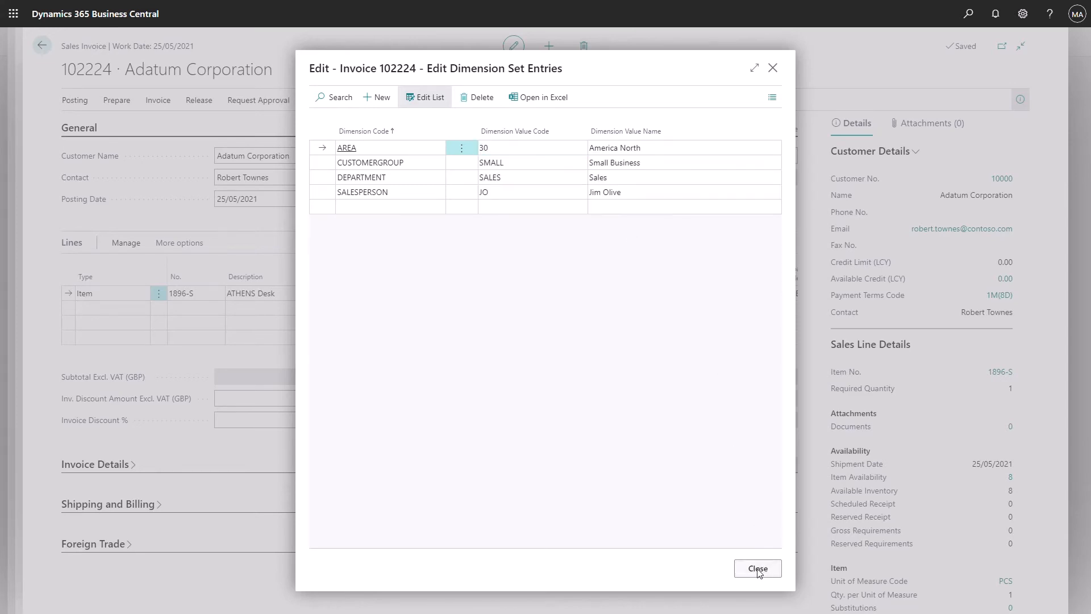
pyautogui.click(598, 346)
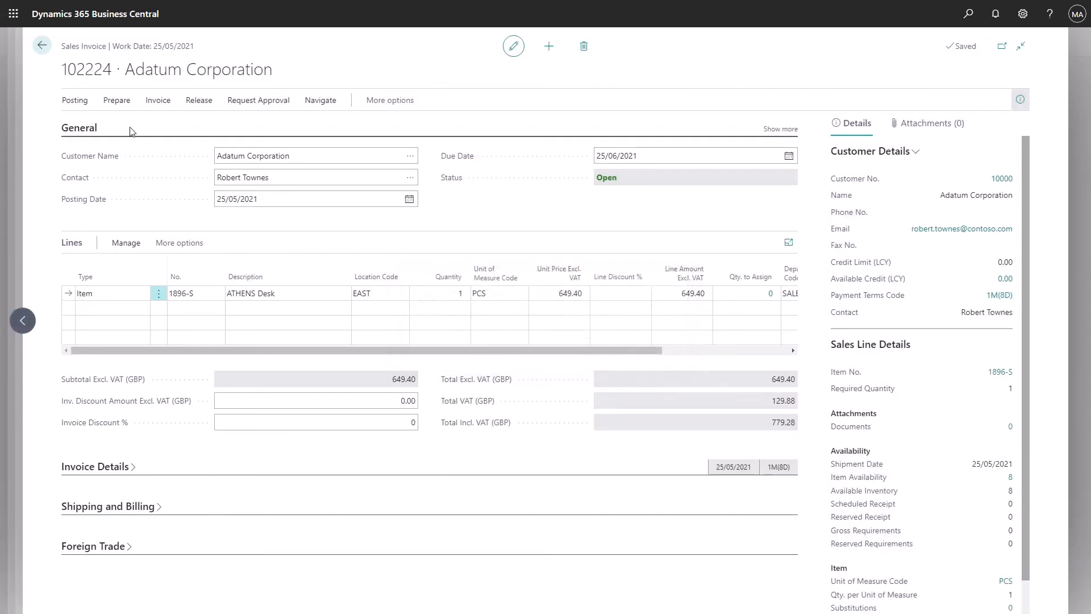
# Step: Post sales invoice 102224 and open the resulting posted invoice
pyautogui.click(78, 102)
pyautogui.click(88, 125)
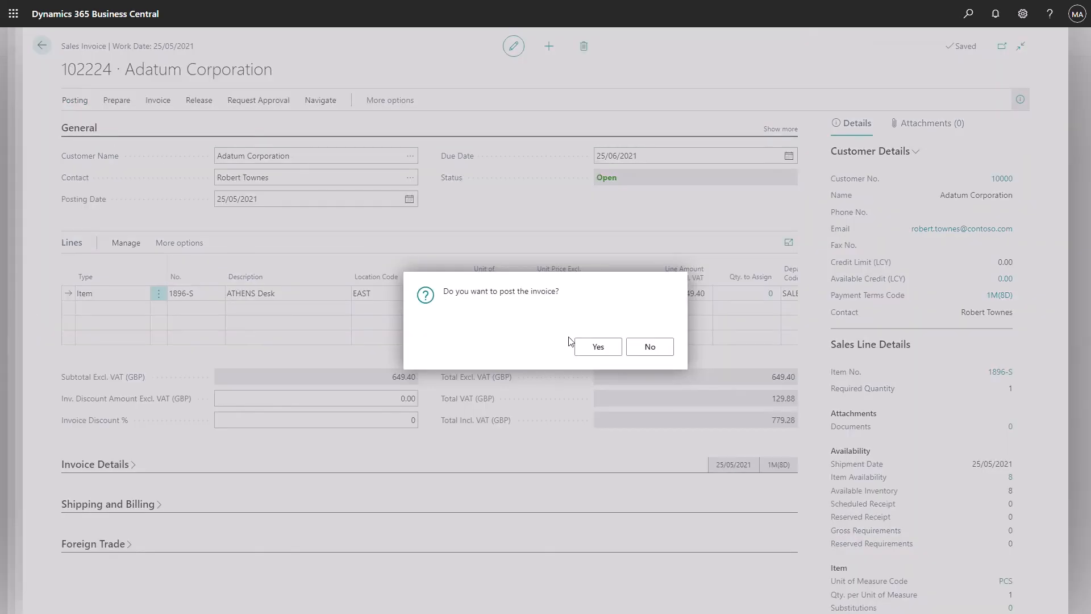
pyautogui.click(610, 351)
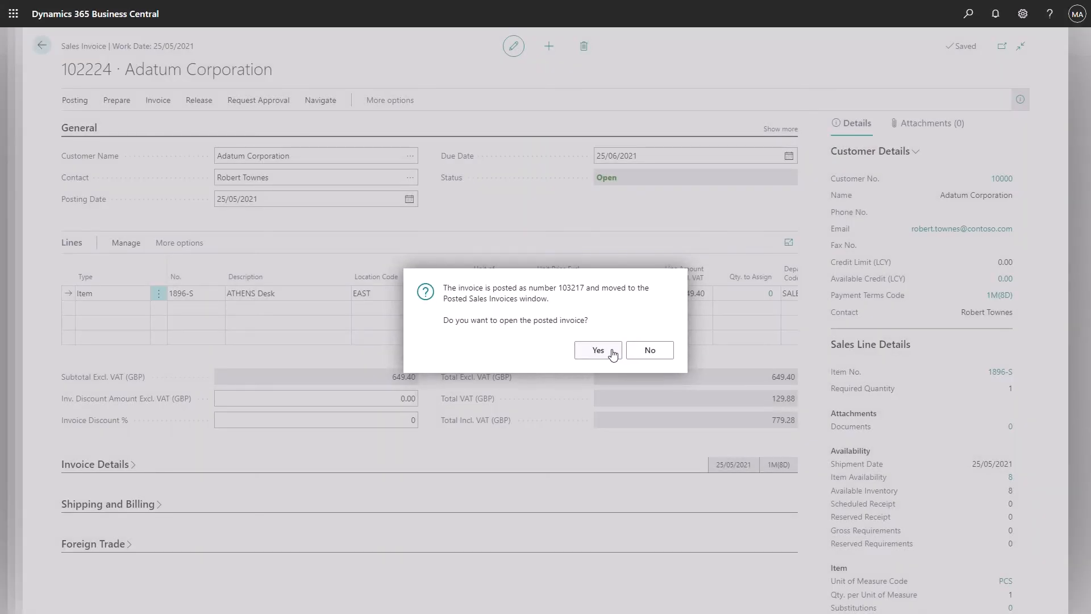
pyautogui.click(600, 350)
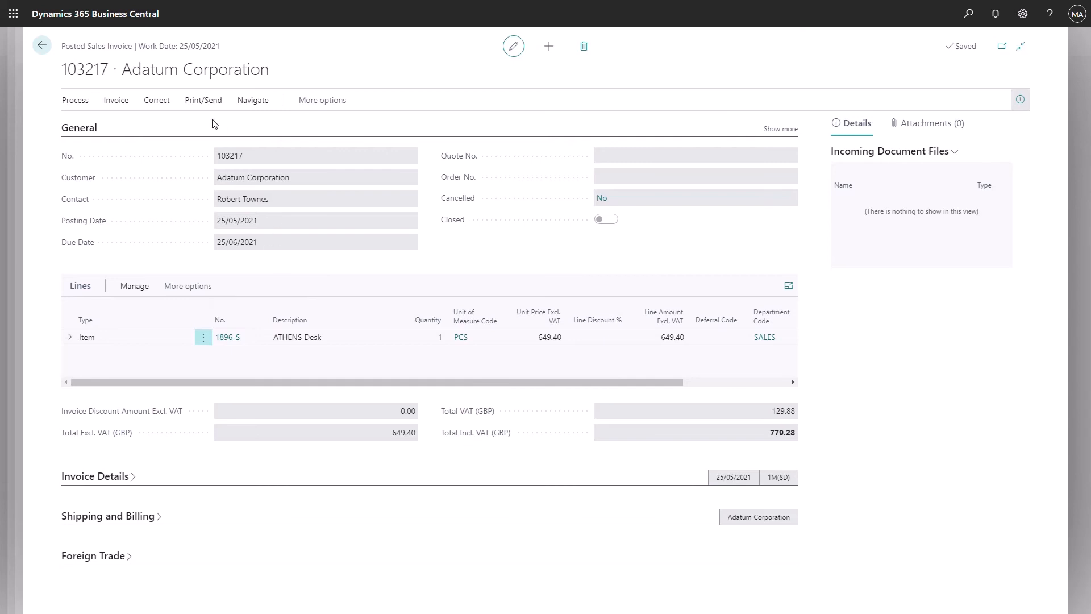
# Step: Find the entries related to the posted sales invoice and open its G/L entries
pyautogui.click(116, 101)
pyautogui.click(334, 126)
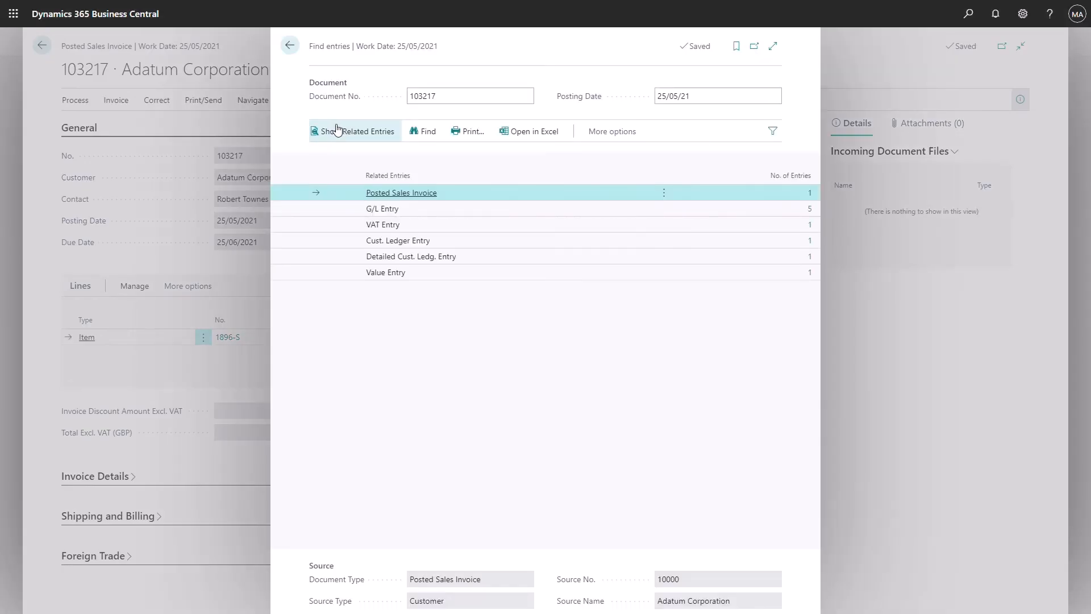
pyautogui.click(813, 213)
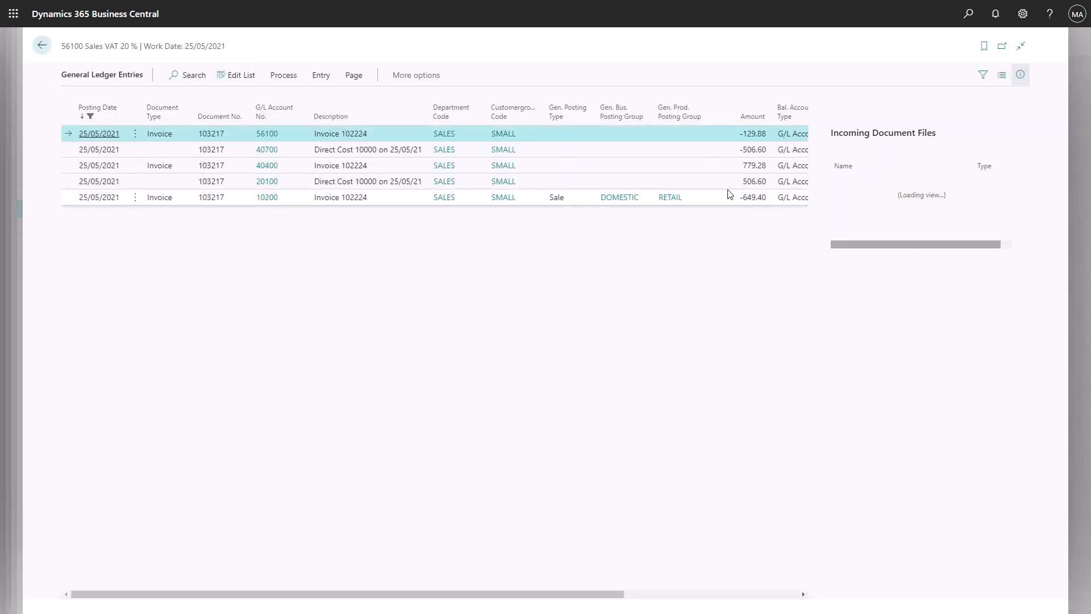
# Step: Select all general ledger entries of the posted invoice and create a draft dimension correction for them
pyautogui.click(135, 133)
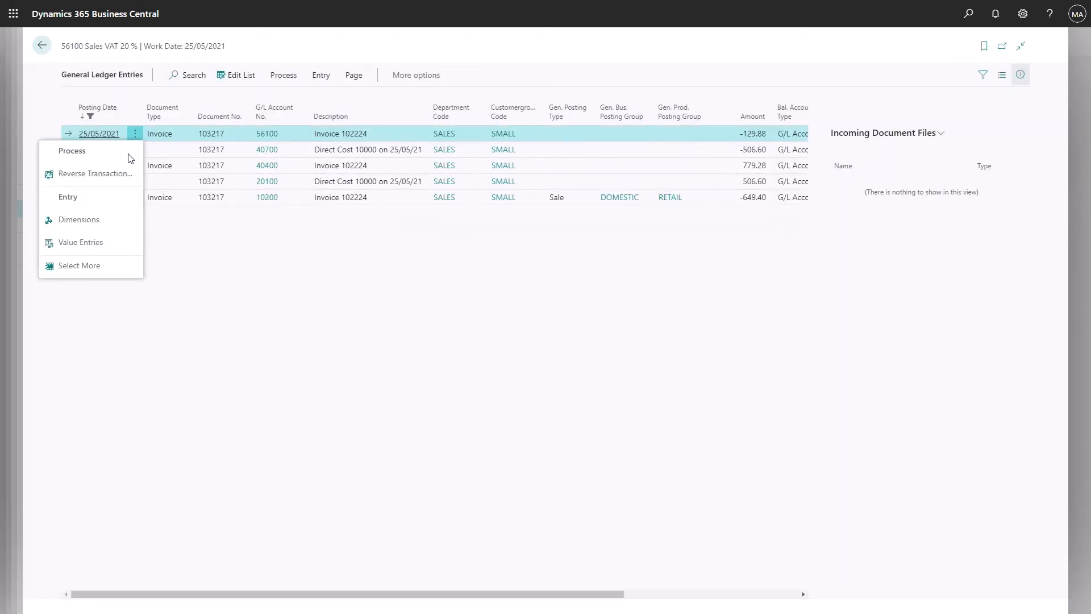
pyautogui.click(79, 266)
pyautogui.click(87, 117)
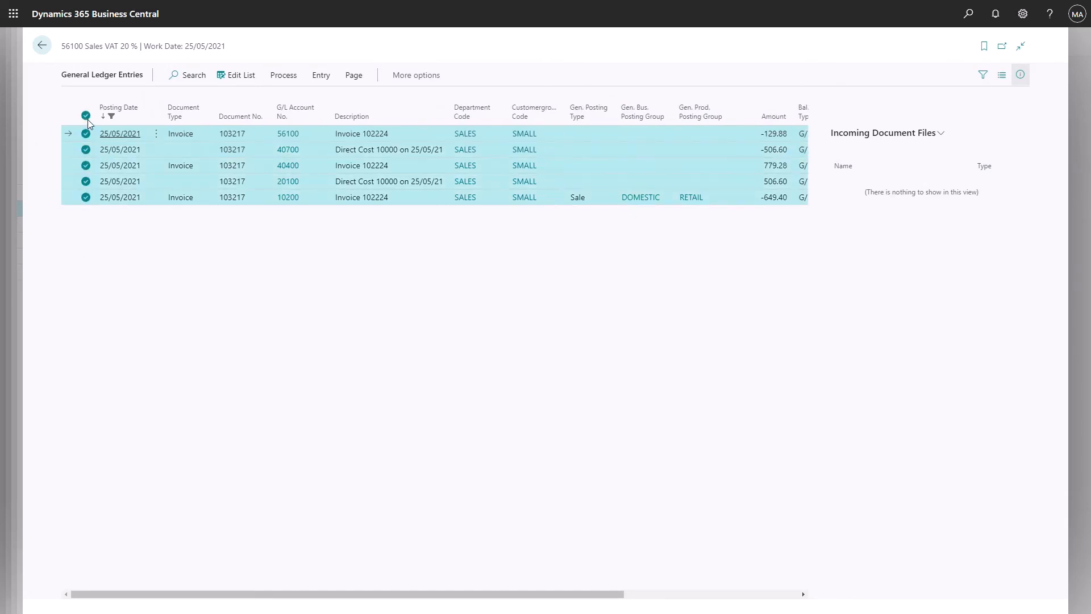
pyautogui.click(321, 76)
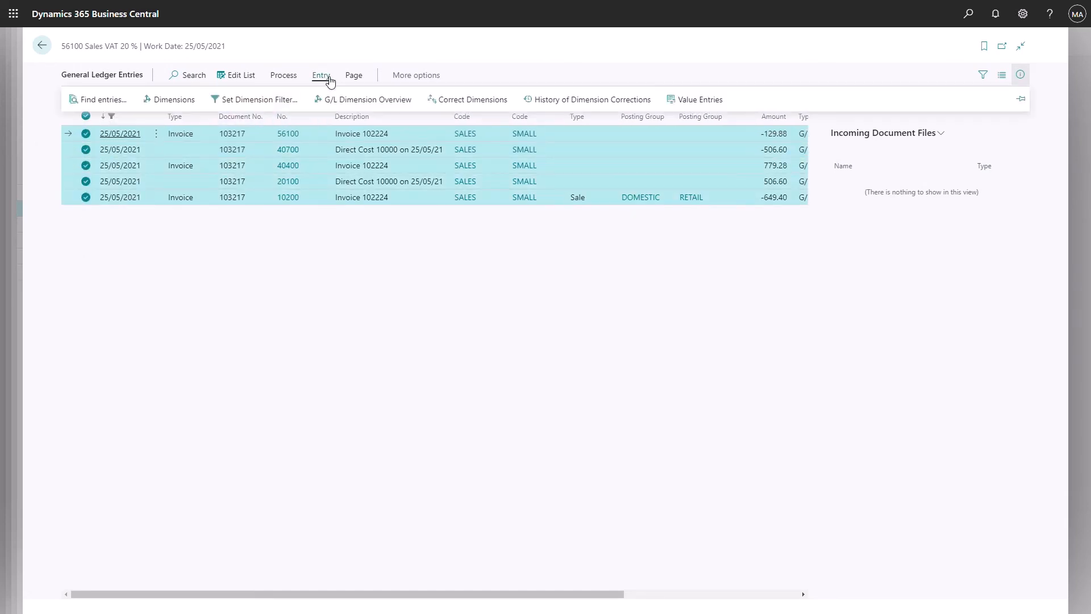
pyautogui.click(466, 101)
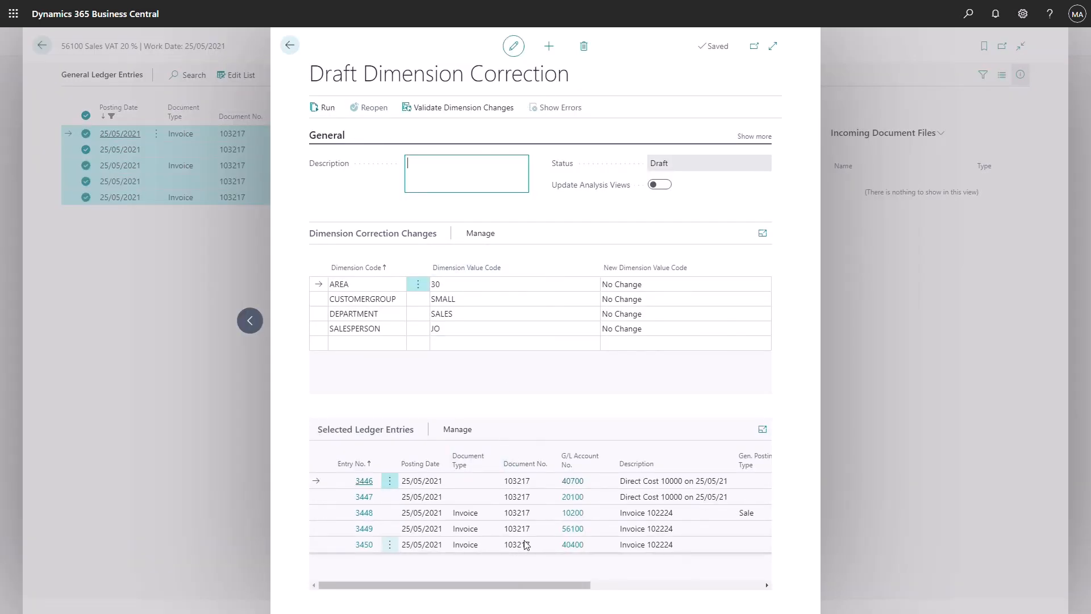
# Step: Change the AREA dimension value to 40 in the draft dimension correction and enable updating of analysis views
pyautogui.click(667, 286)
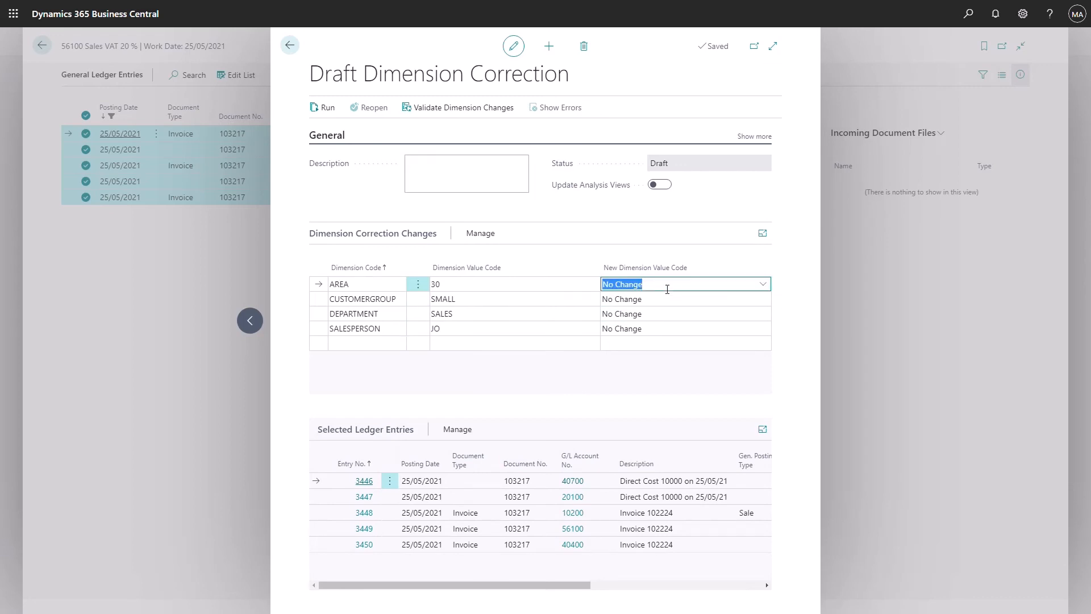
pyautogui.click(762, 283)
pyautogui.click(636, 385)
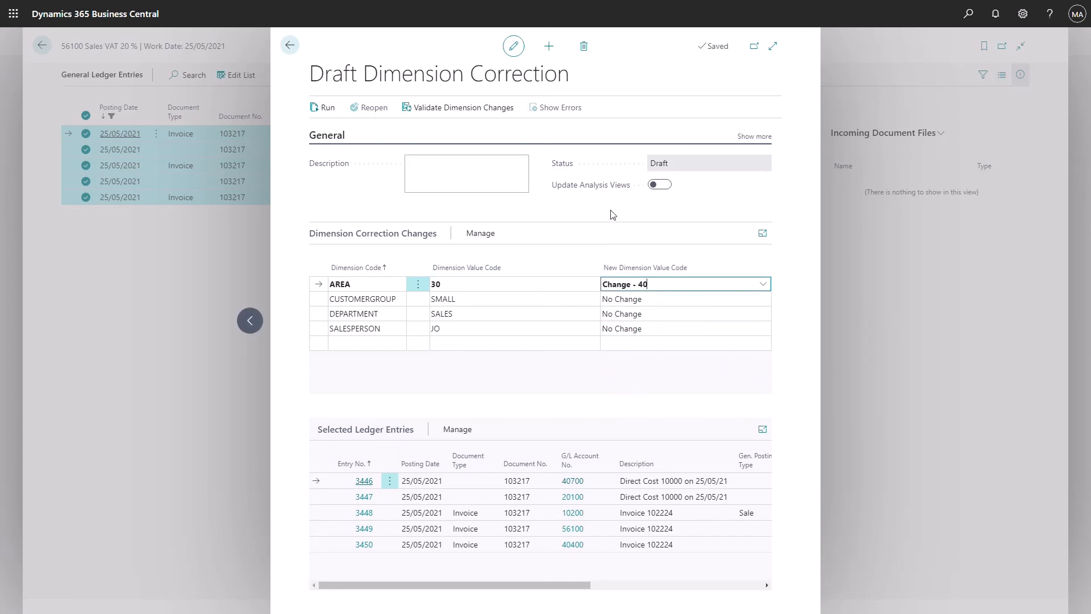
pyautogui.click(662, 185)
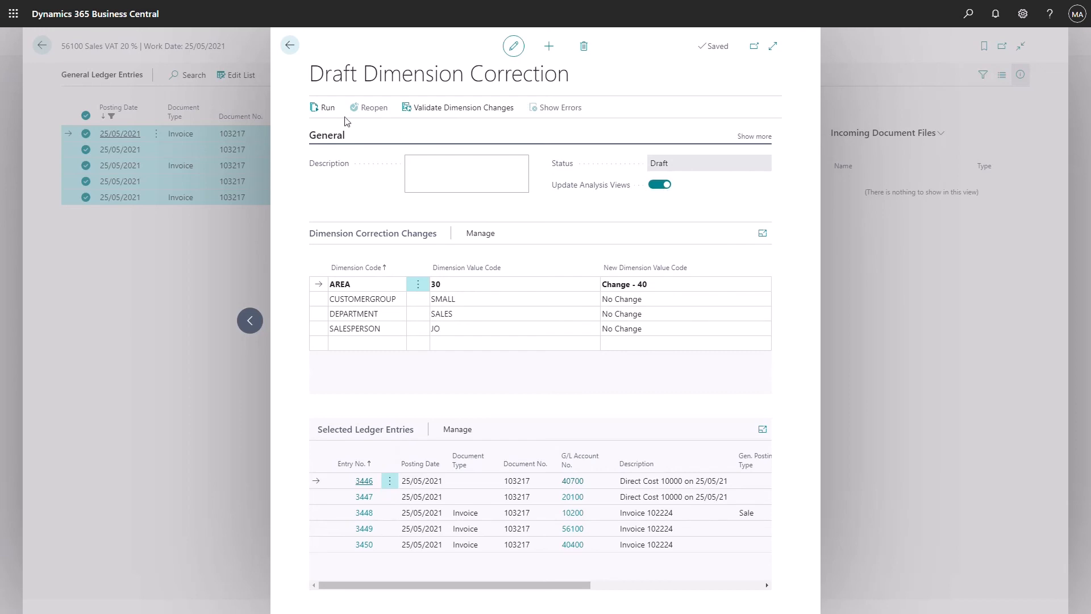
# Step: Run the dimension correction immediately instead of scheduling it
pyautogui.click(327, 110)
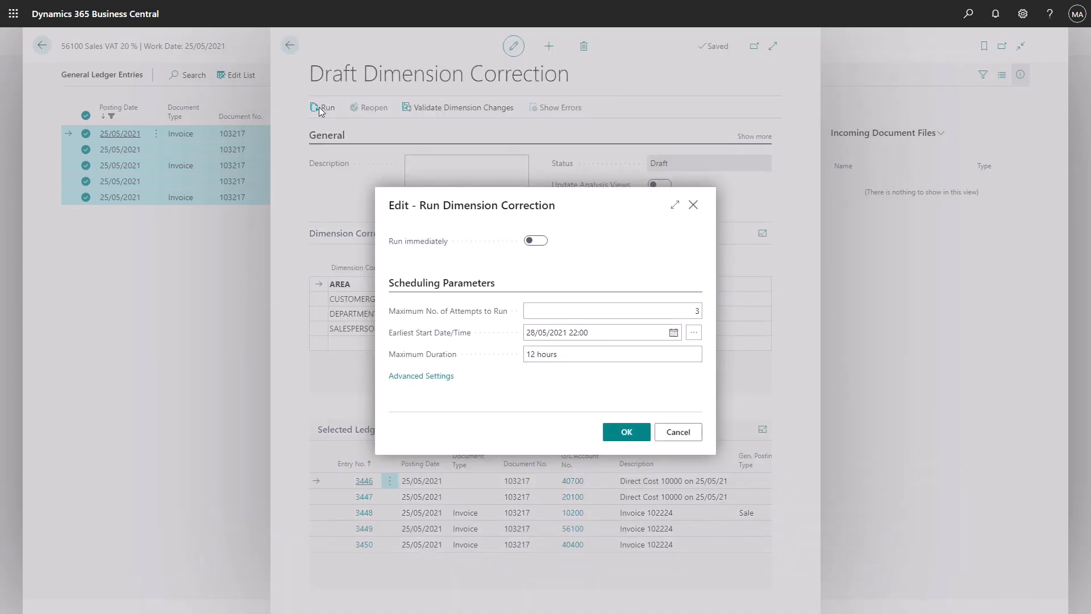
pyautogui.click(545, 241)
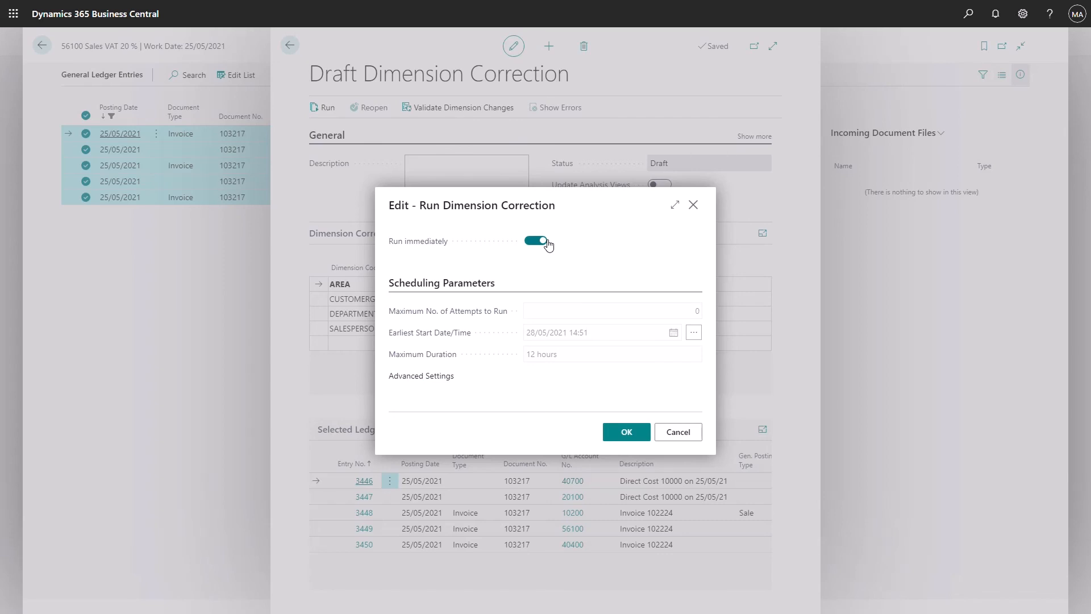
pyautogui.click(627, 433)
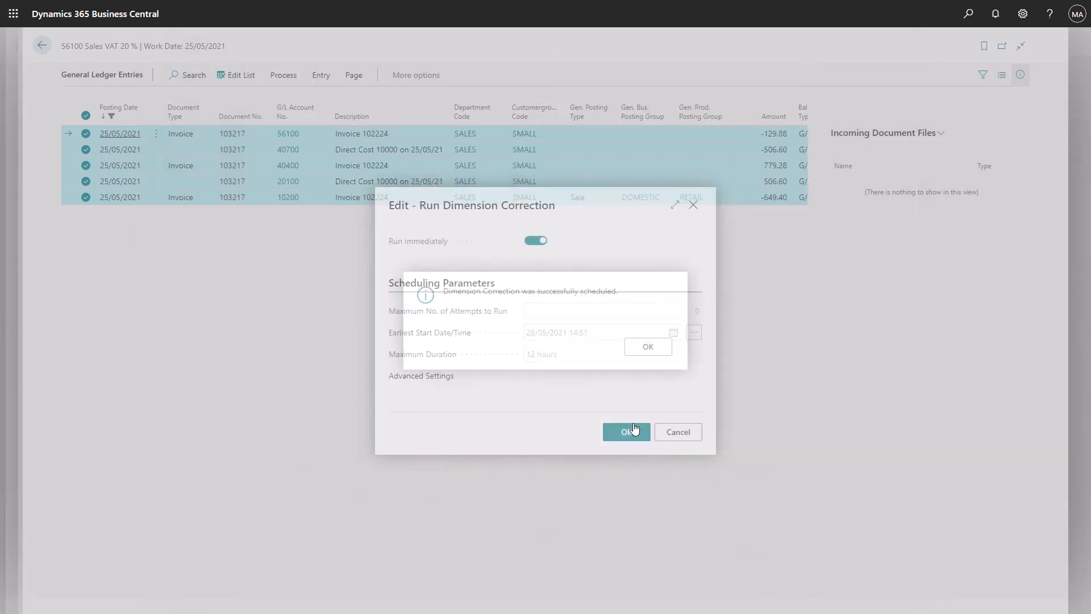
pyautogui.click(649, 349)
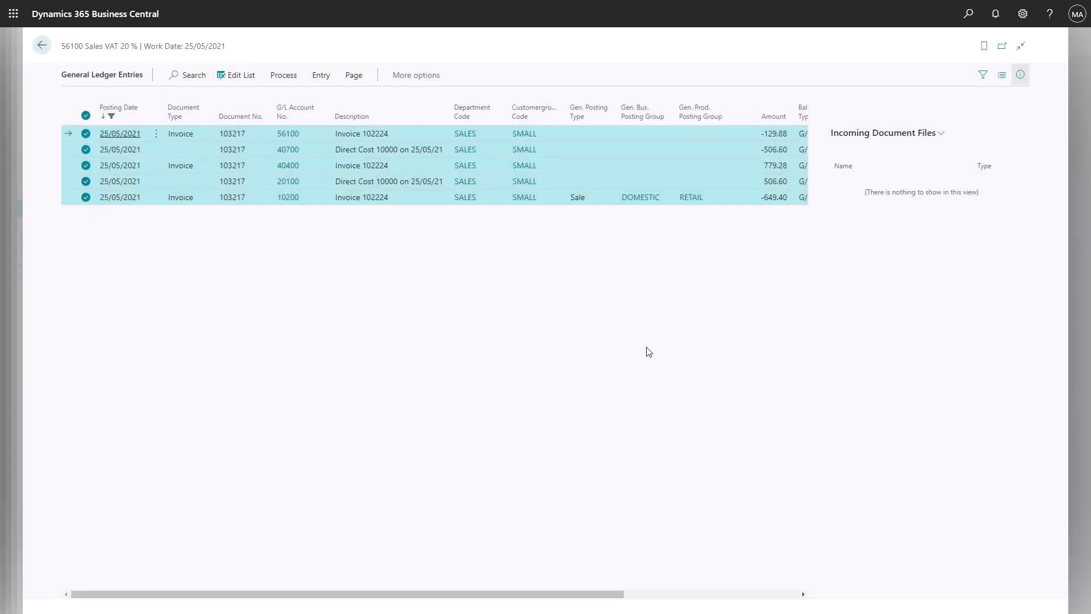
# Step: Open the dimension corrections history from the general ledger entries and view the correction just run
pyautogui.click(334, 76)
pyautogui.click(565, 100)
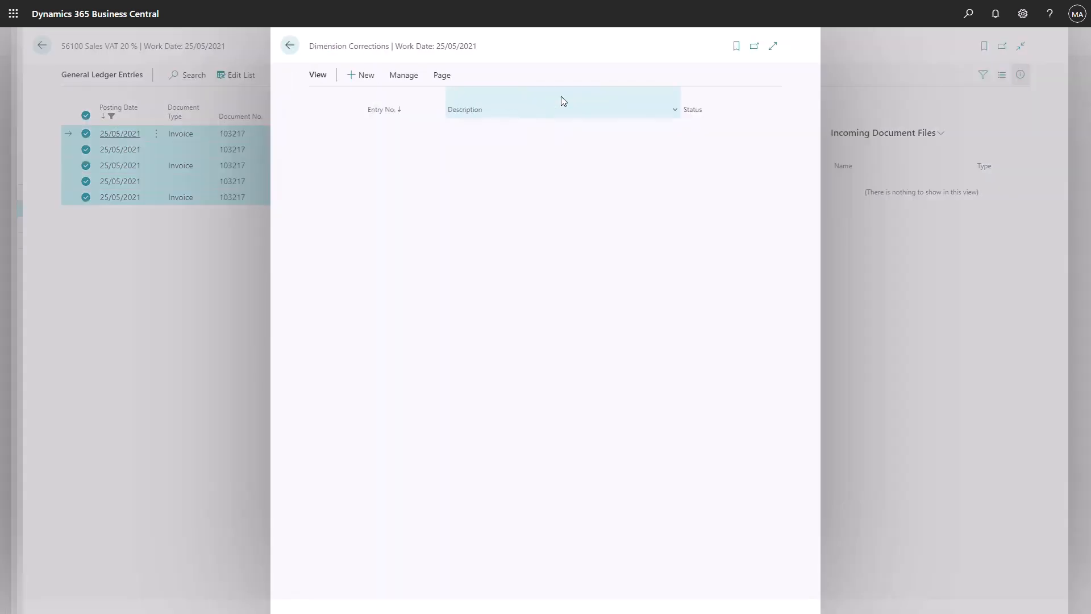
pyautogui.click(398, 128)
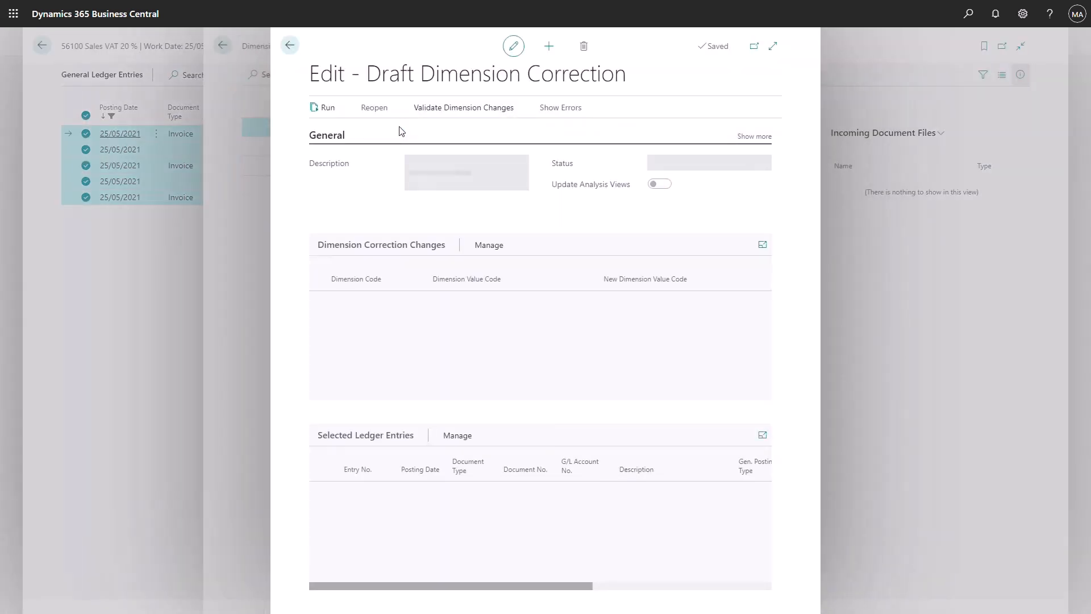